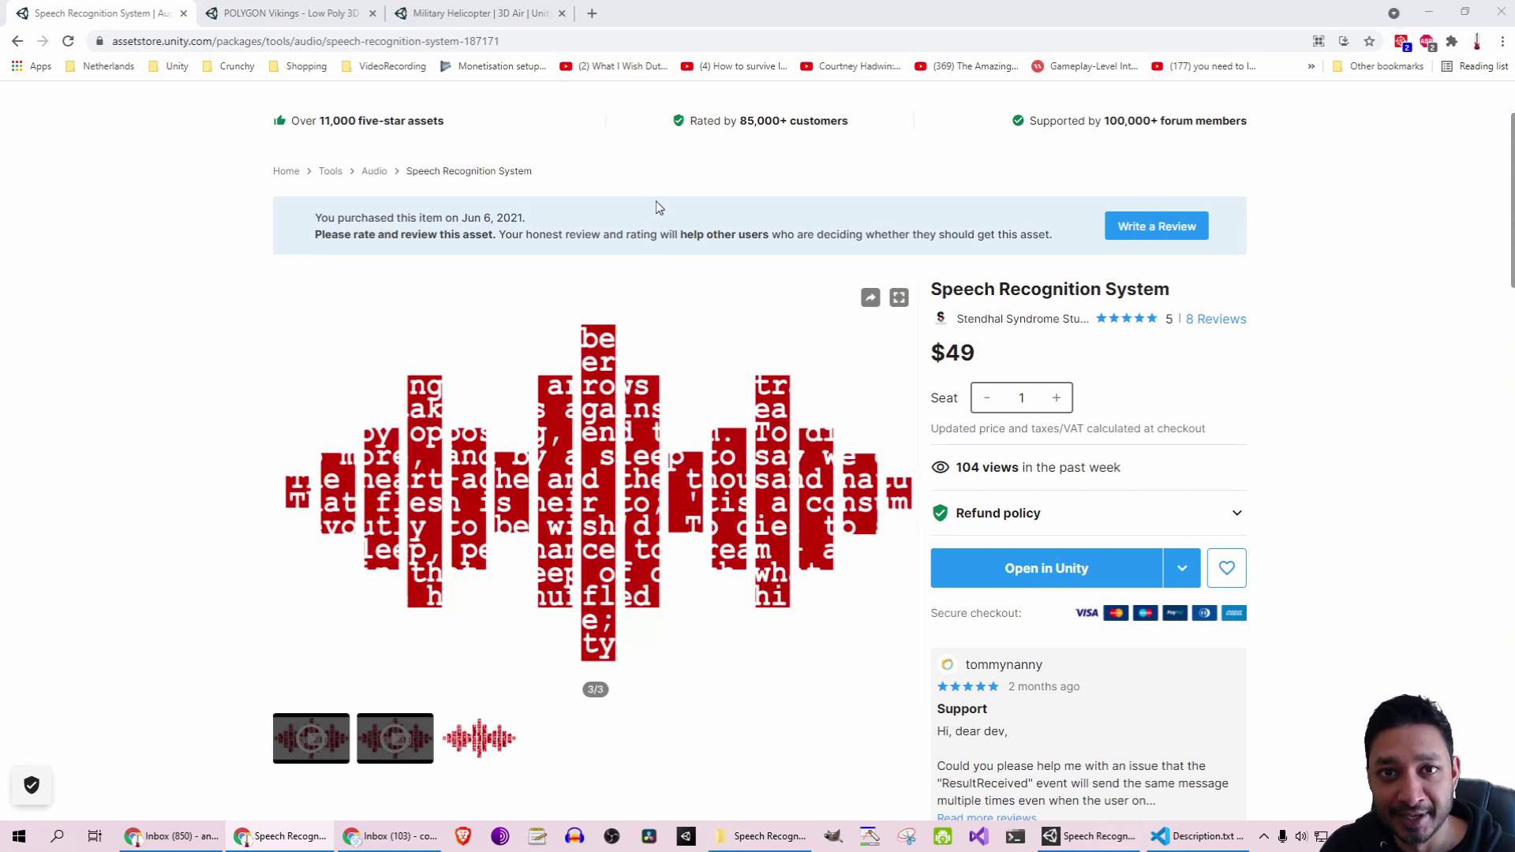
# Step: Review the POLYGON Vikings and Military Helicopter Asset Store pages, rotating the helicopter preview
pyautogui.hotkey('ctrl', 'Tab')
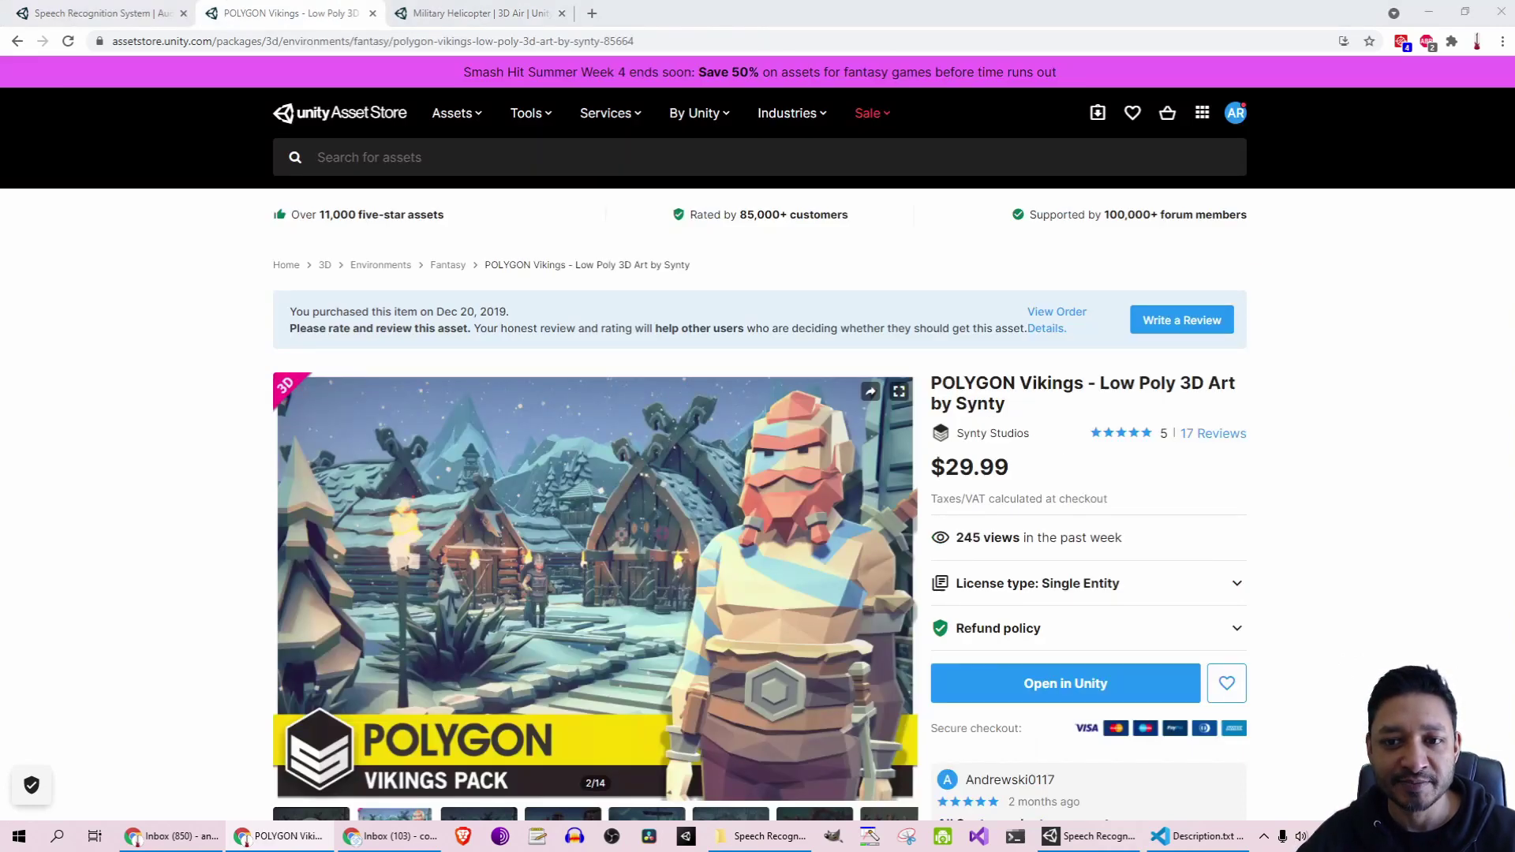
pyautogui.click(465, 12)
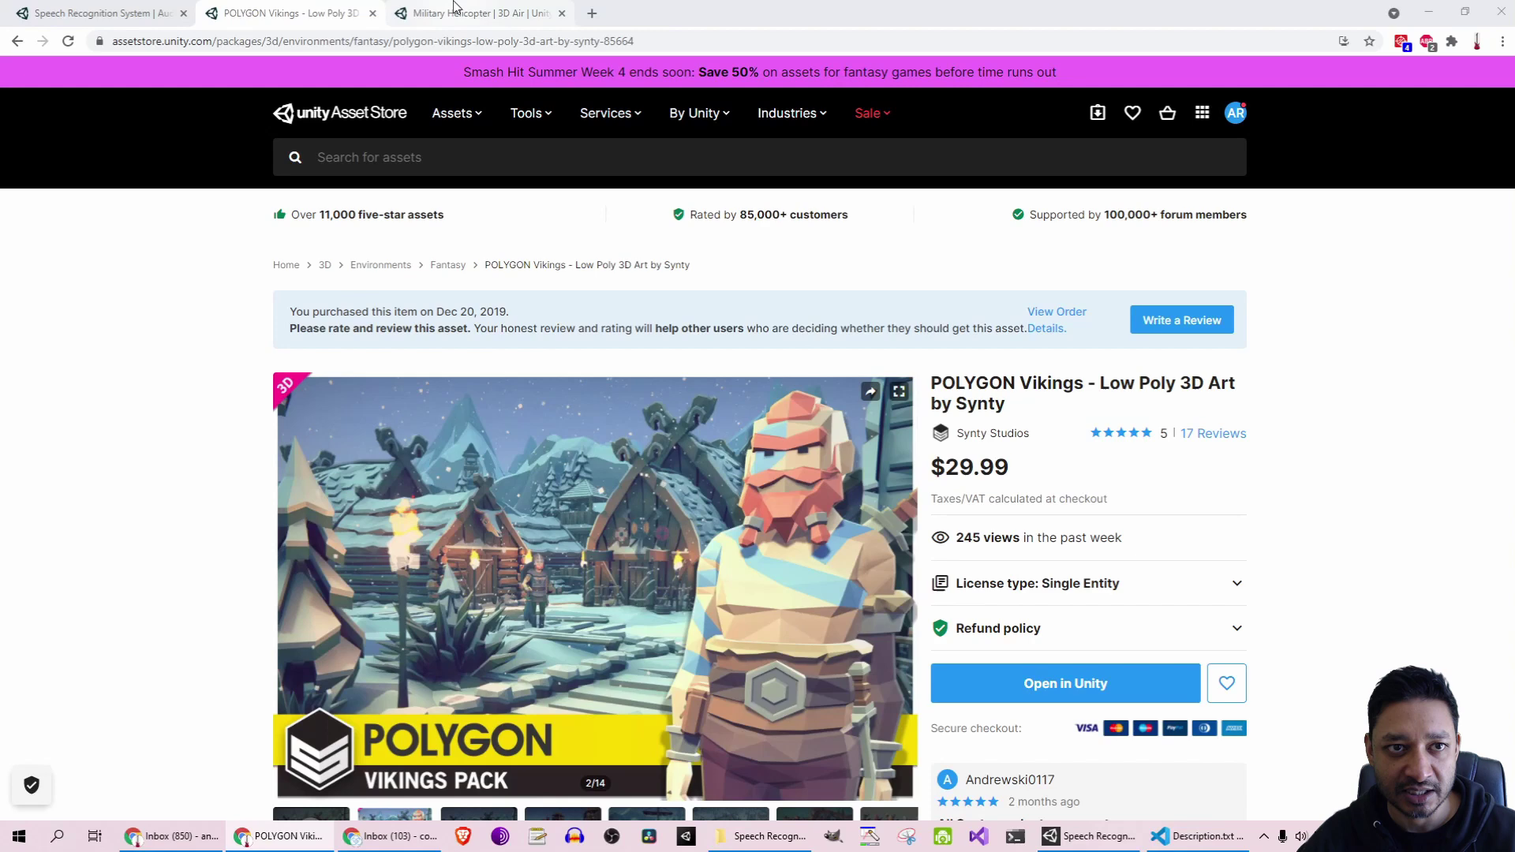
pyautogui.moveTo(592, 532)
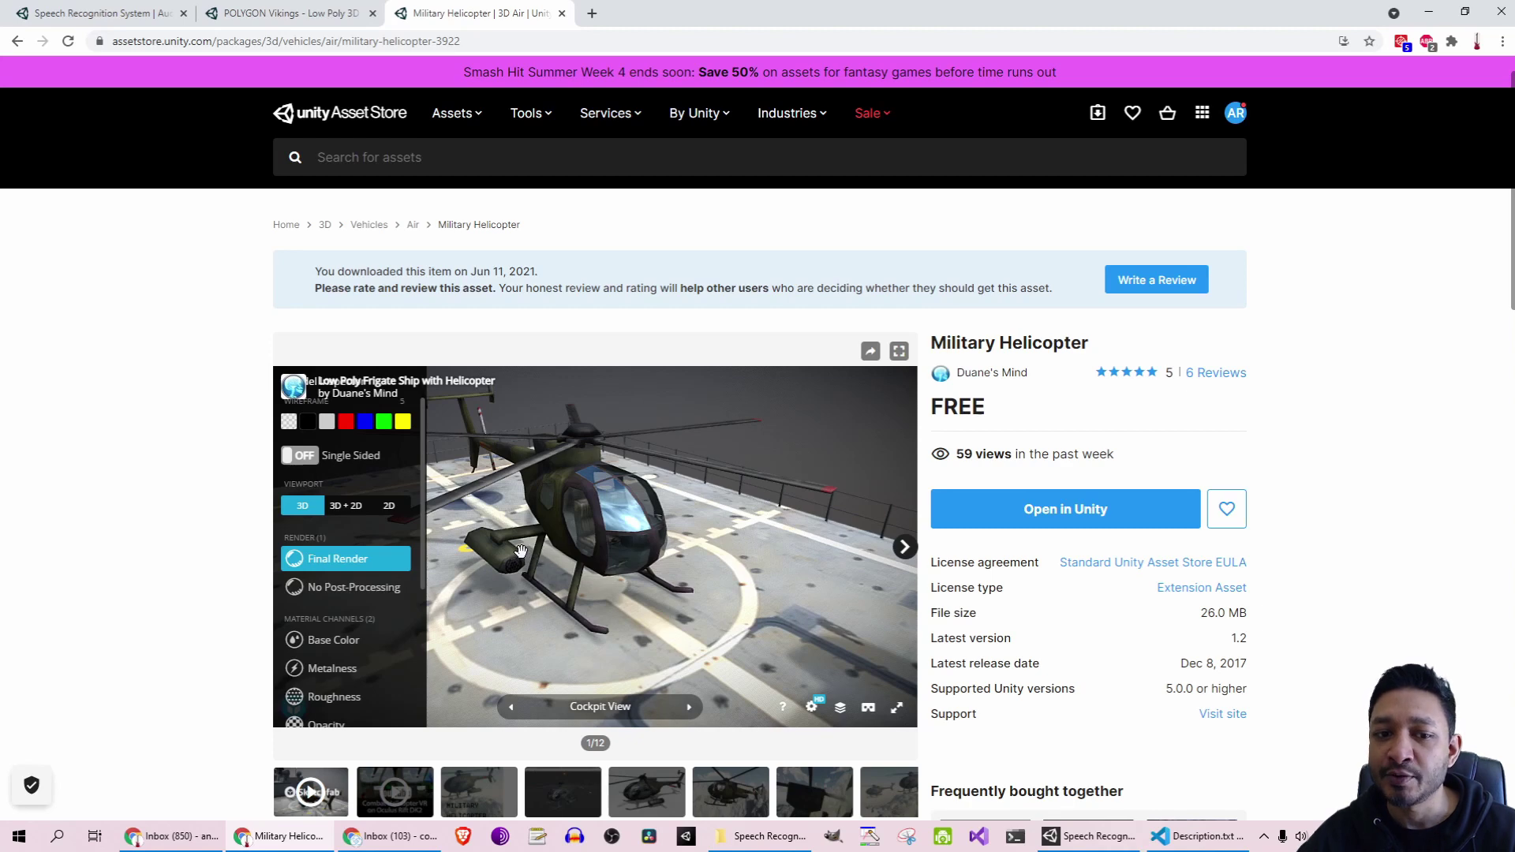
pyautogui.moveTo(521, 551); pyautogui.dragTo(593, 553)
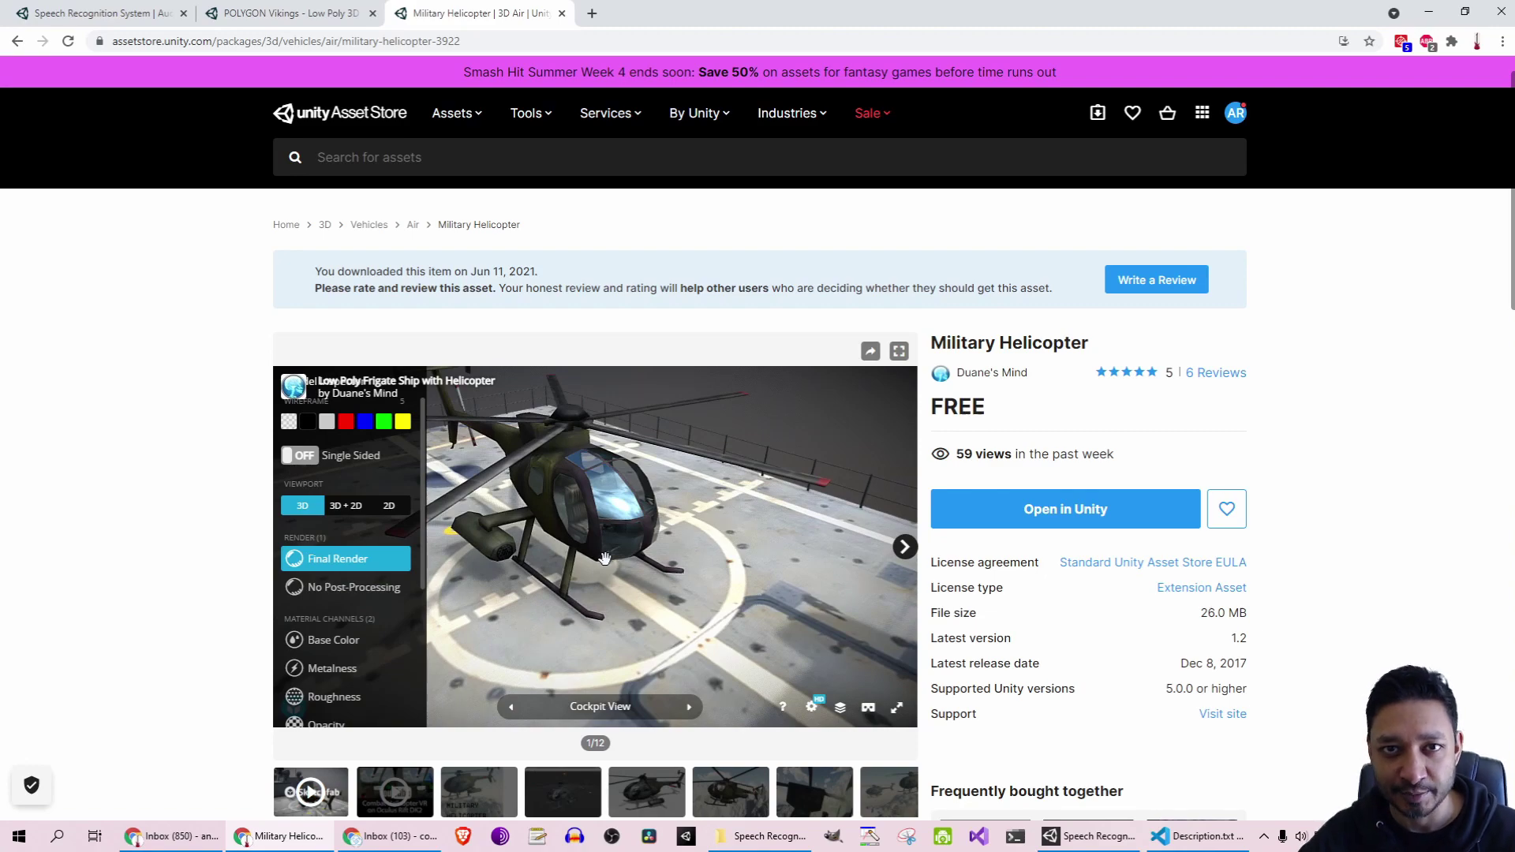
# Step: In Unity, browse the SpeechRecognitionSystem folder's Documentation and Demo subfolders and select SampleScene
pyautogui.hotkey('alt', 'Tab')
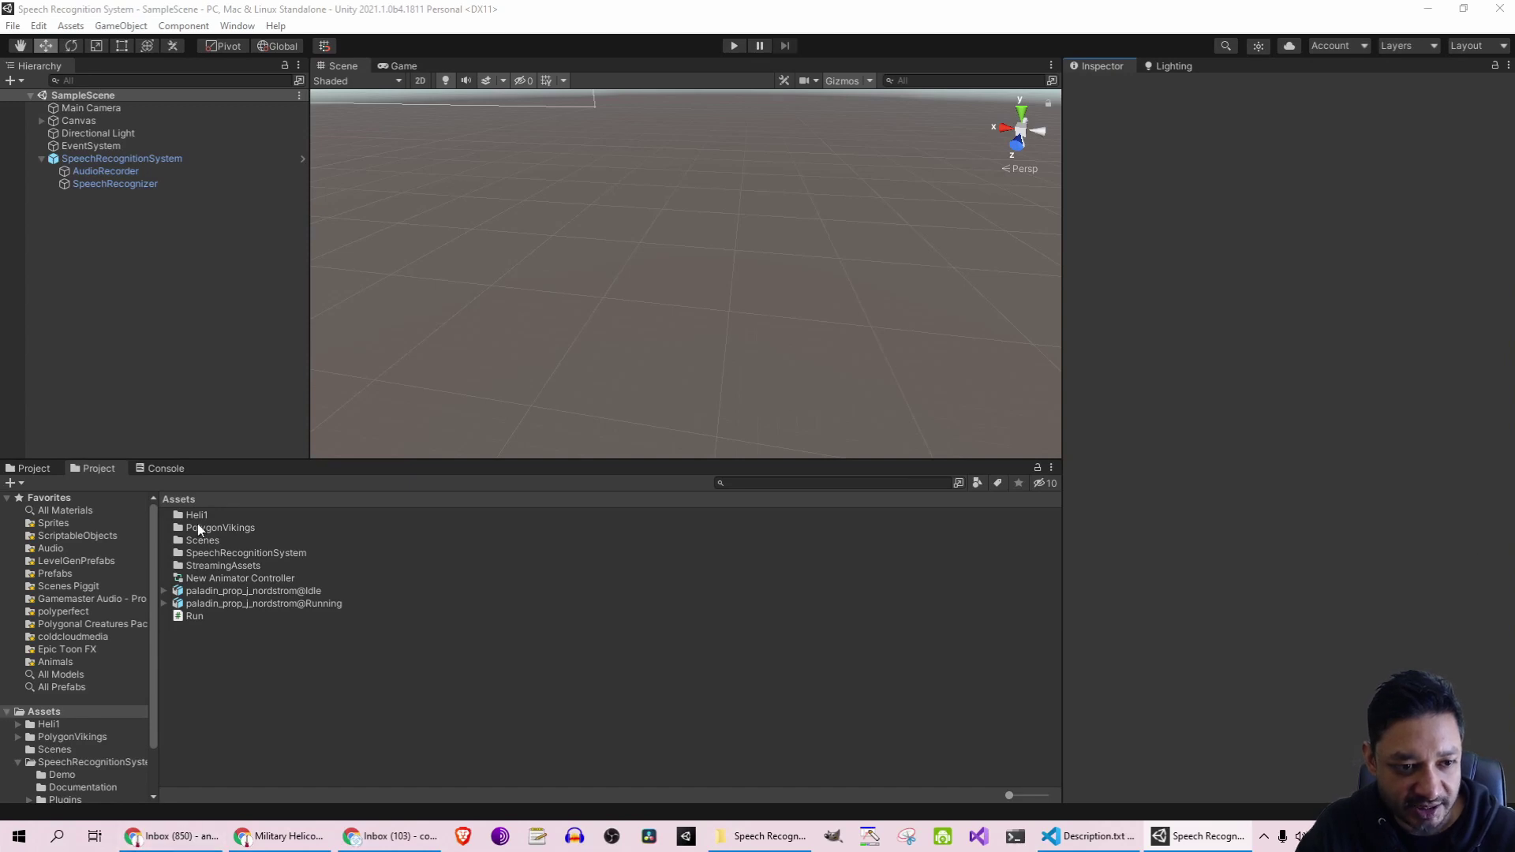
pyautogui.doubleClick(252, 553)
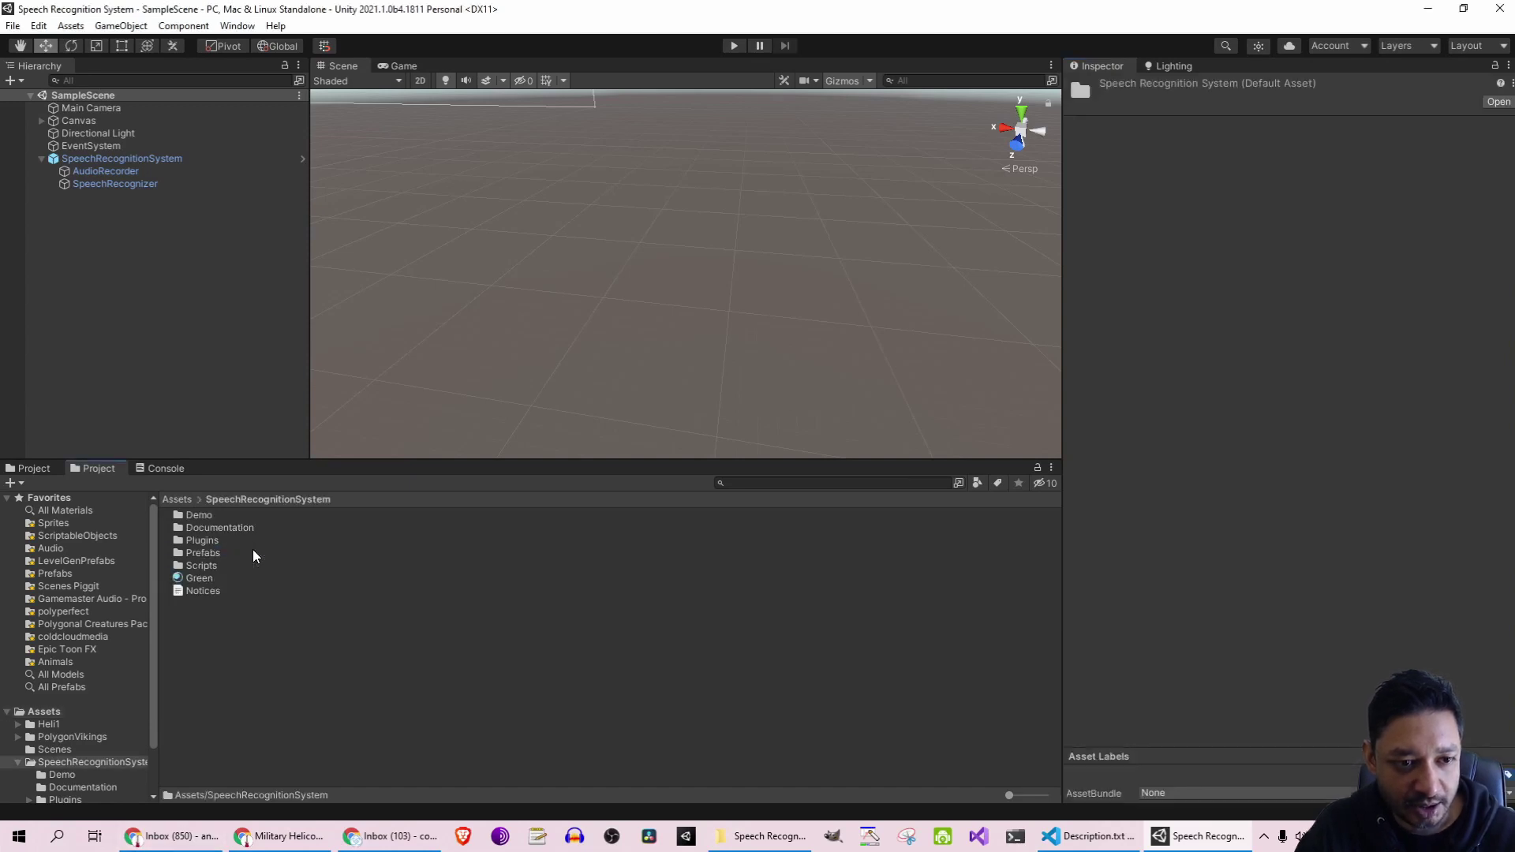
pyautogui.doubleClick(218, 526)
pyautogui.click(269, 498)
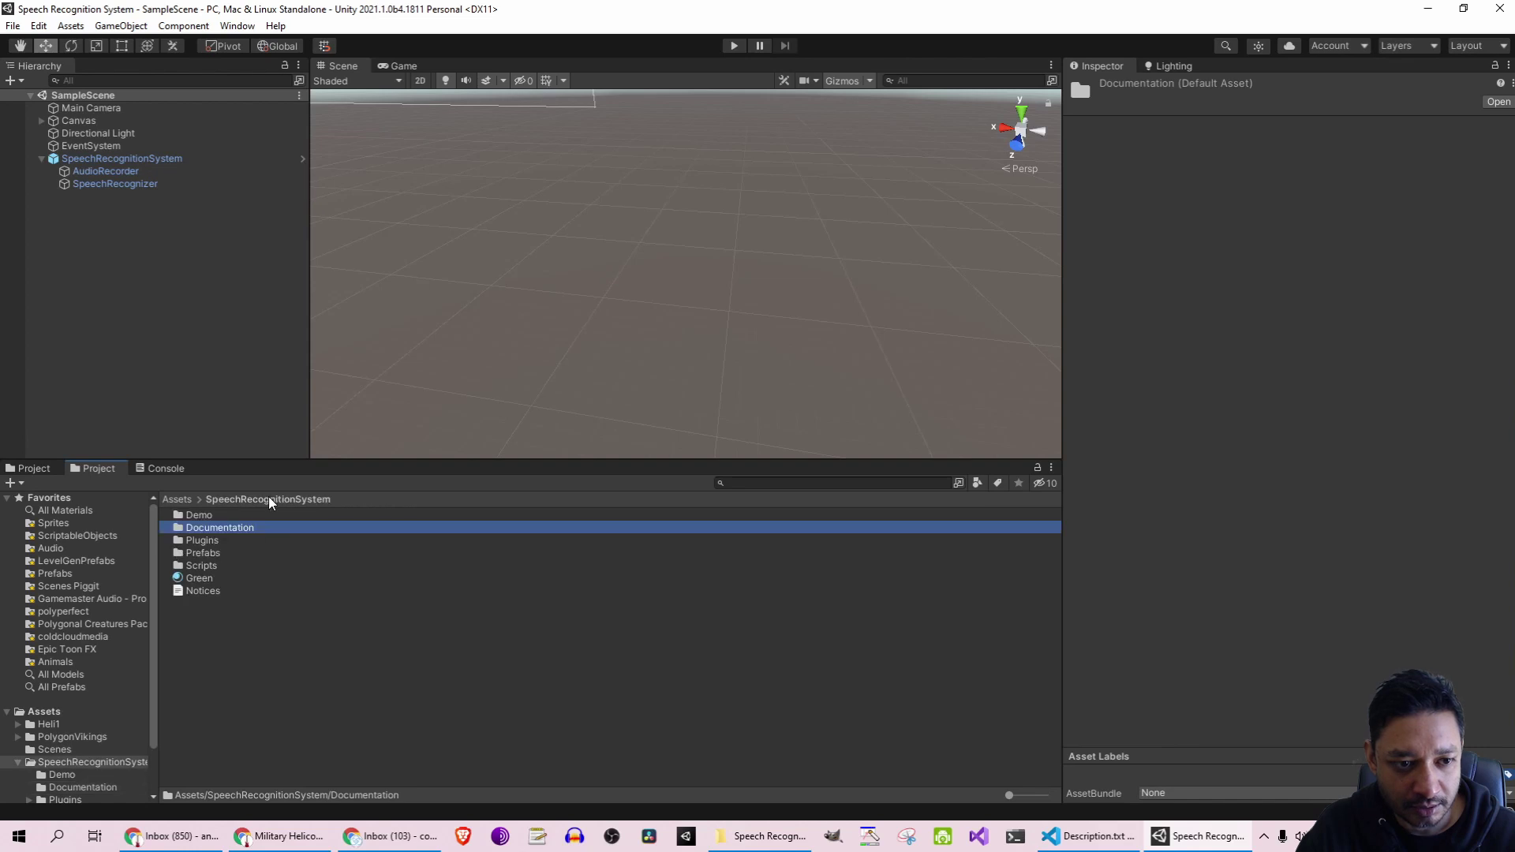
pyautogui.doubleClick(211, 517)
pyautogui.click(216, 516)
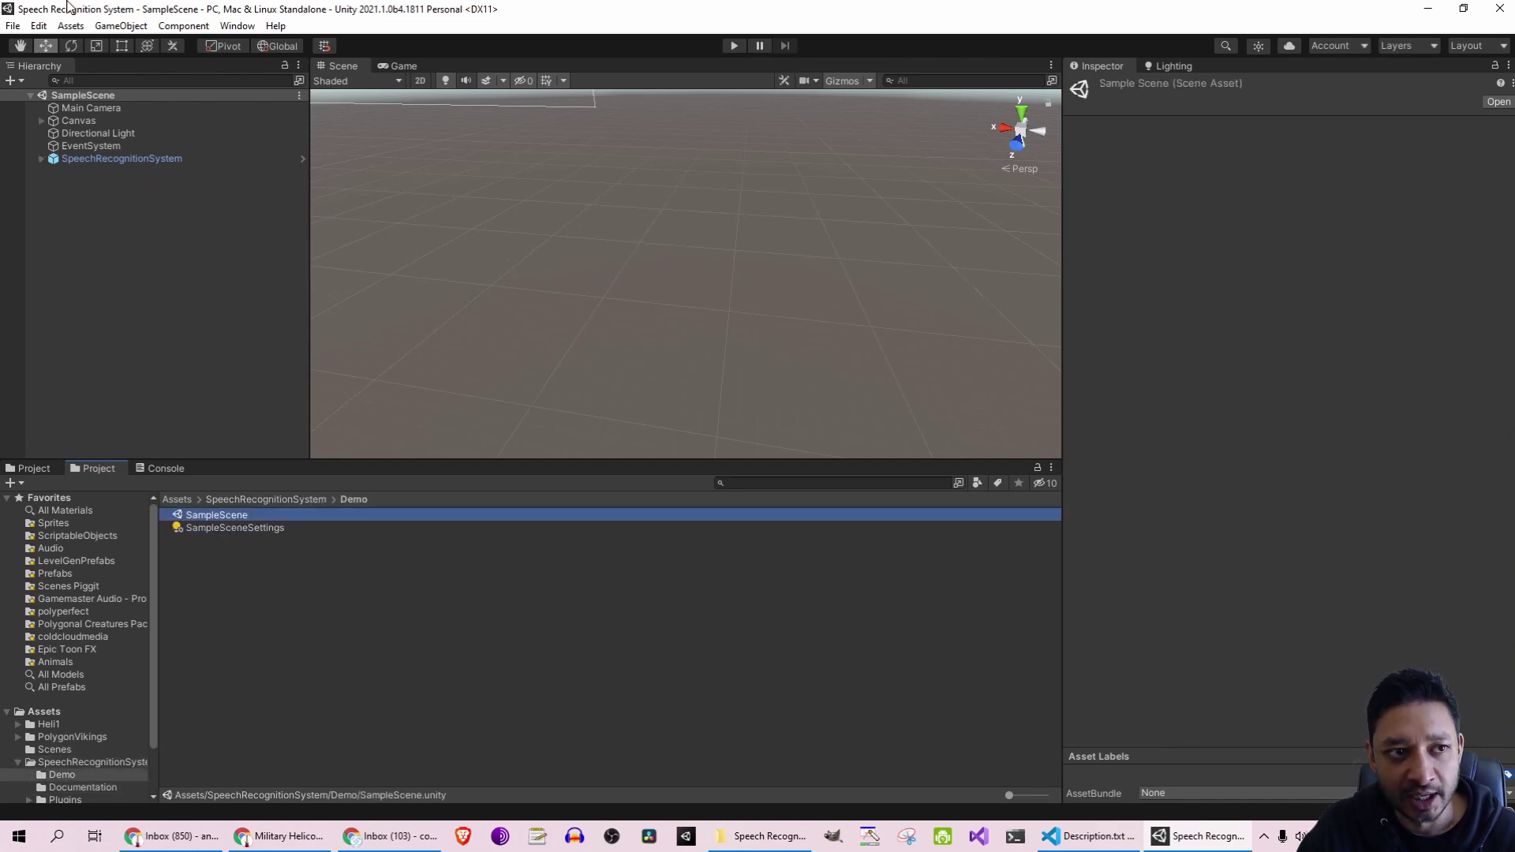
# Step: Expand the SpeechRecognitionSystem object to show AudioRecorder and SpeechRecognizer, then reach the Documentation folder
pyautogui.click(91, 161)
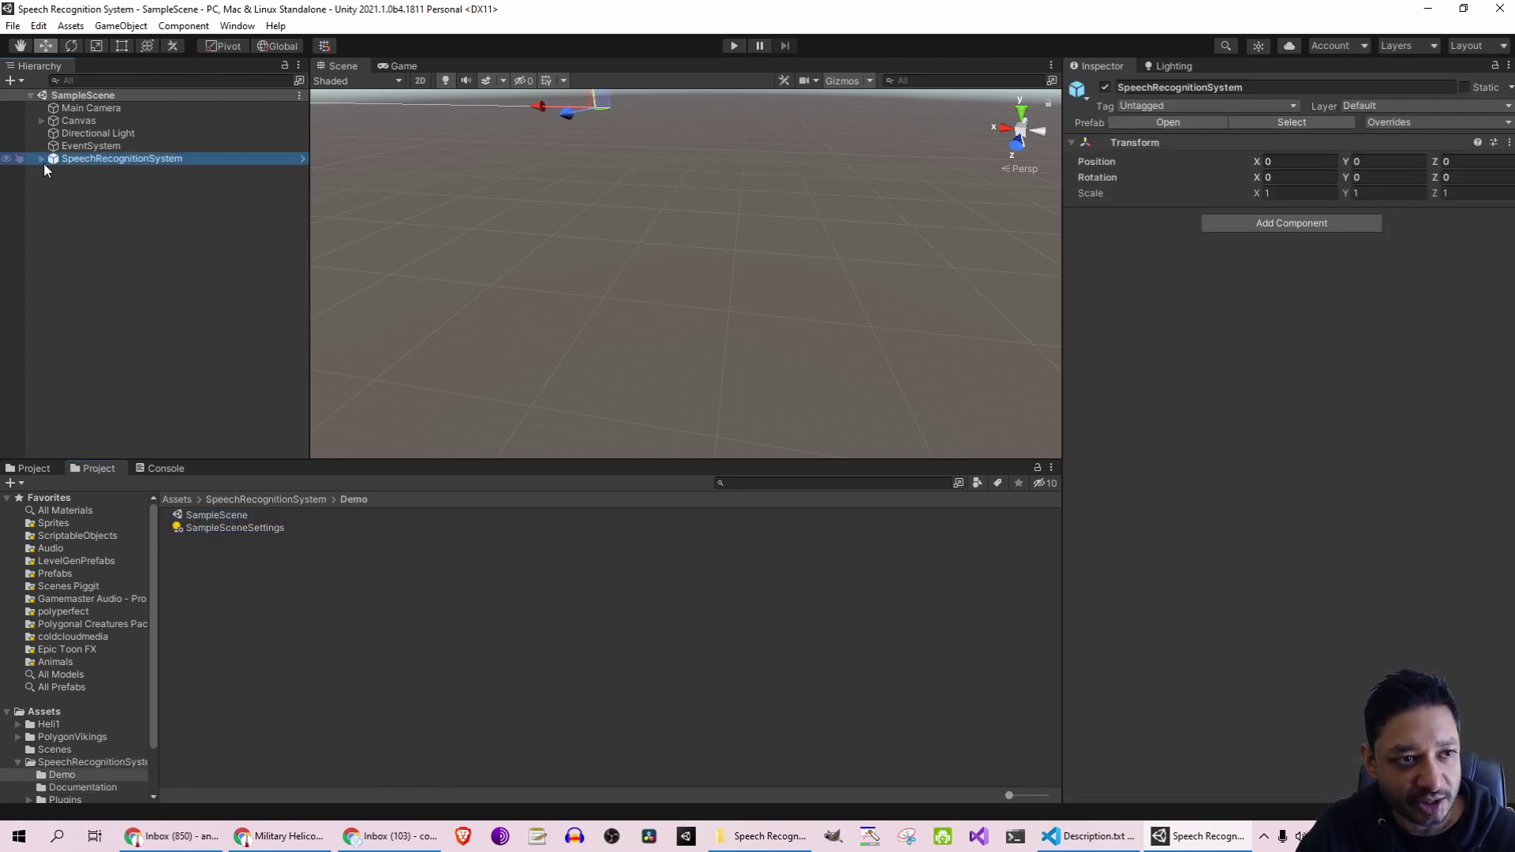
pyautogui.click(43, 160)
pyautogui.click(245, 499)
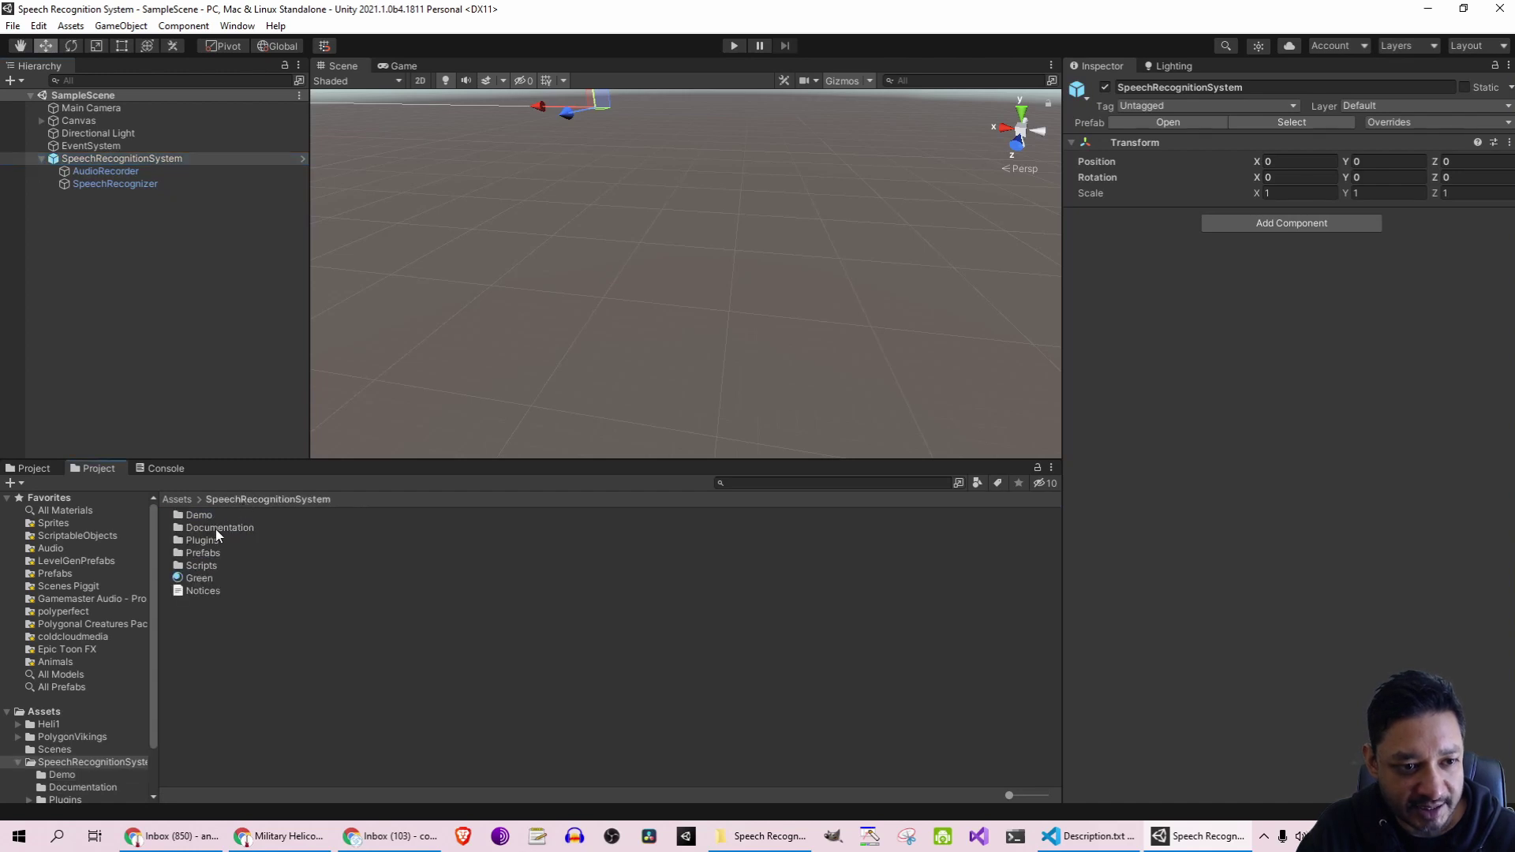
pyautogui.doubleClick(215, 529)
pyautogui.click(237, 500)
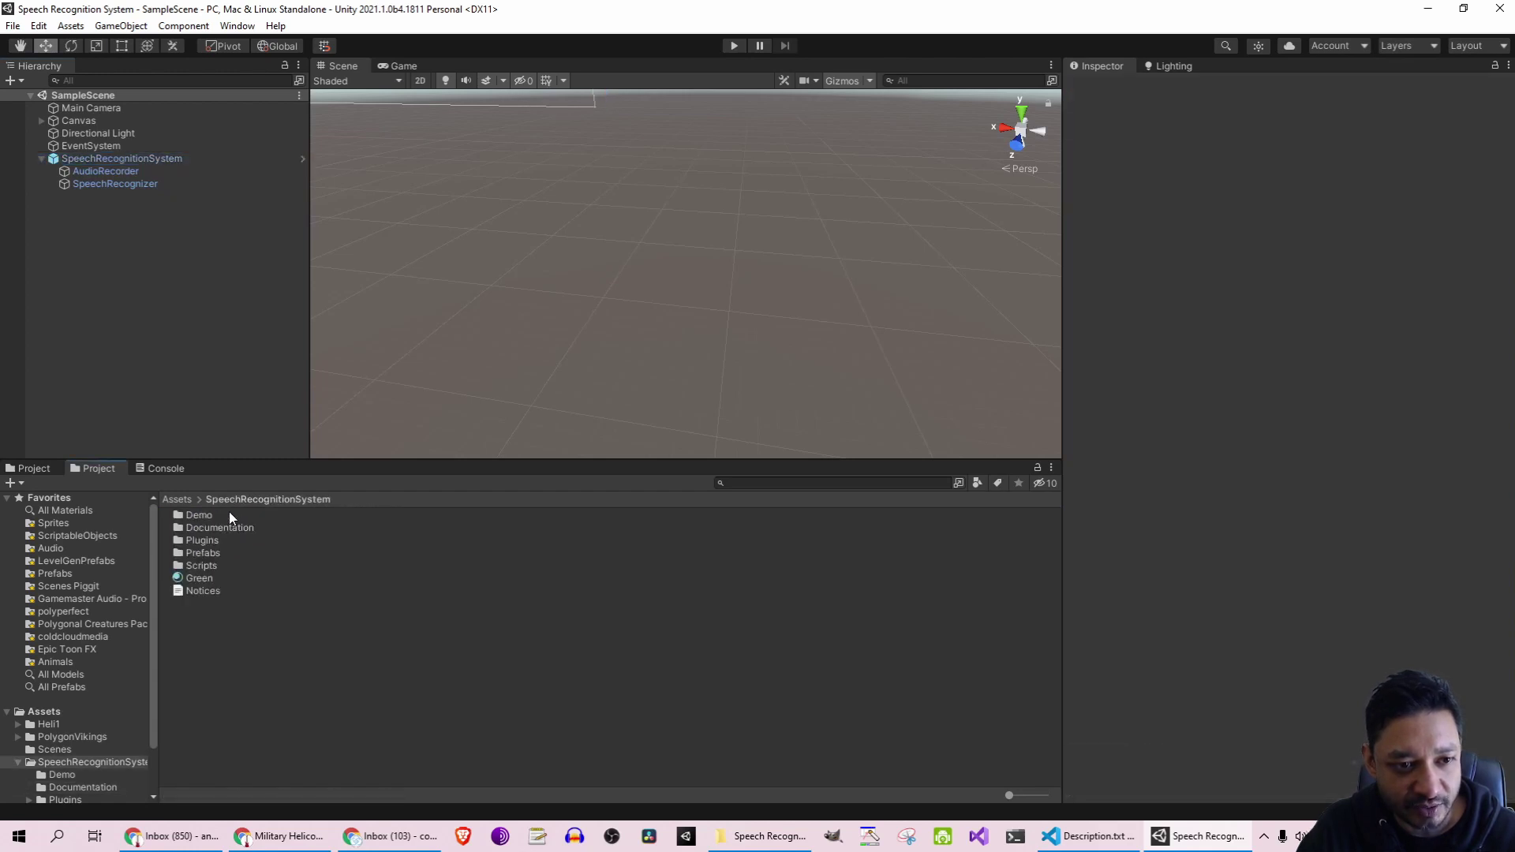
pyautogui.doubleClick(210, 527)
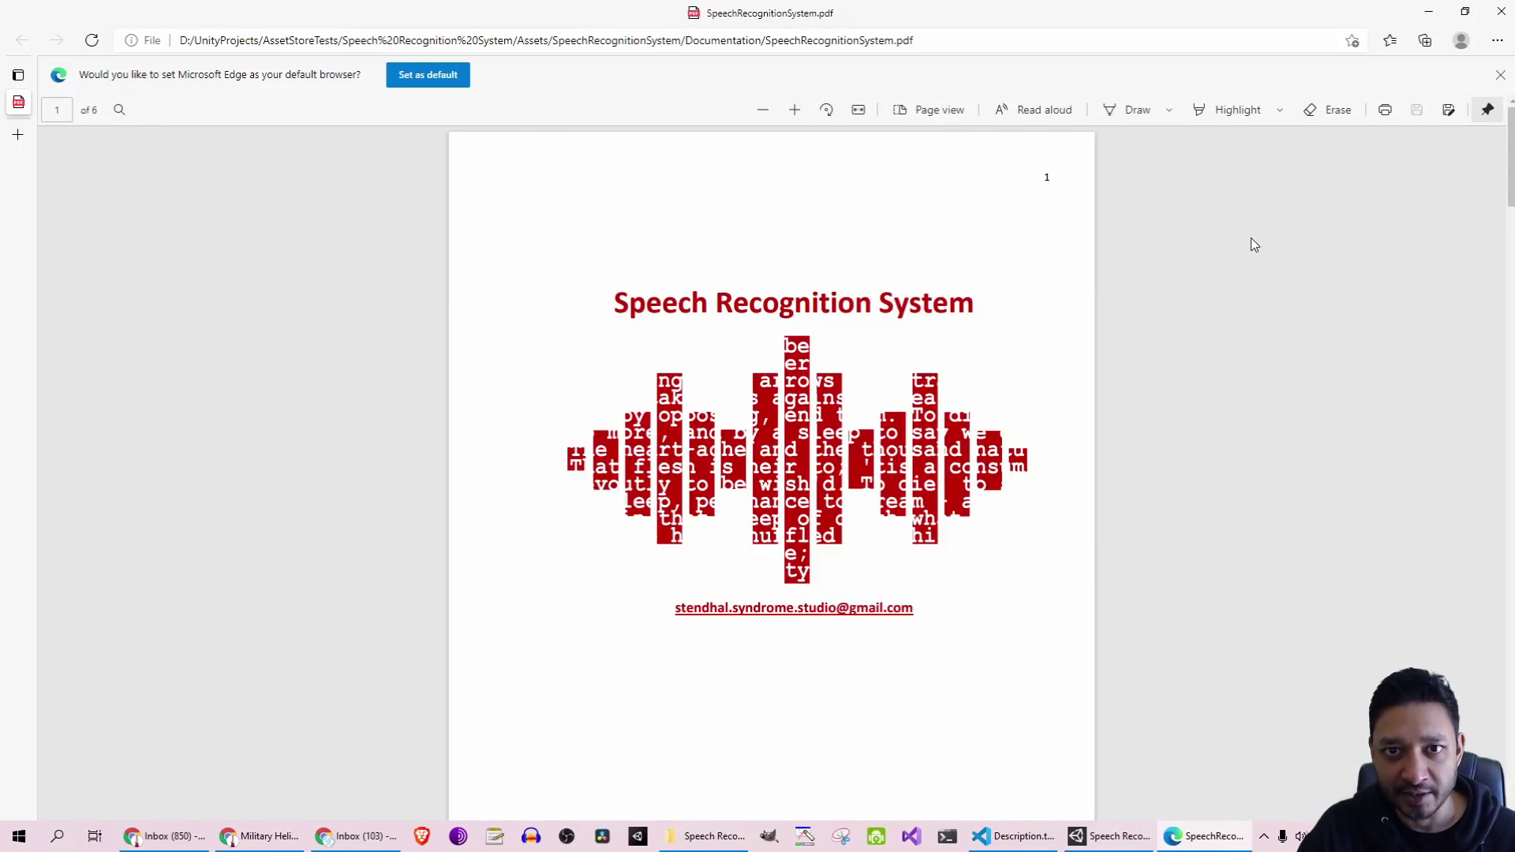
pyautogui.scroll(-3, 842, 407)
pyautogui.scroll(-6, 850, 409)
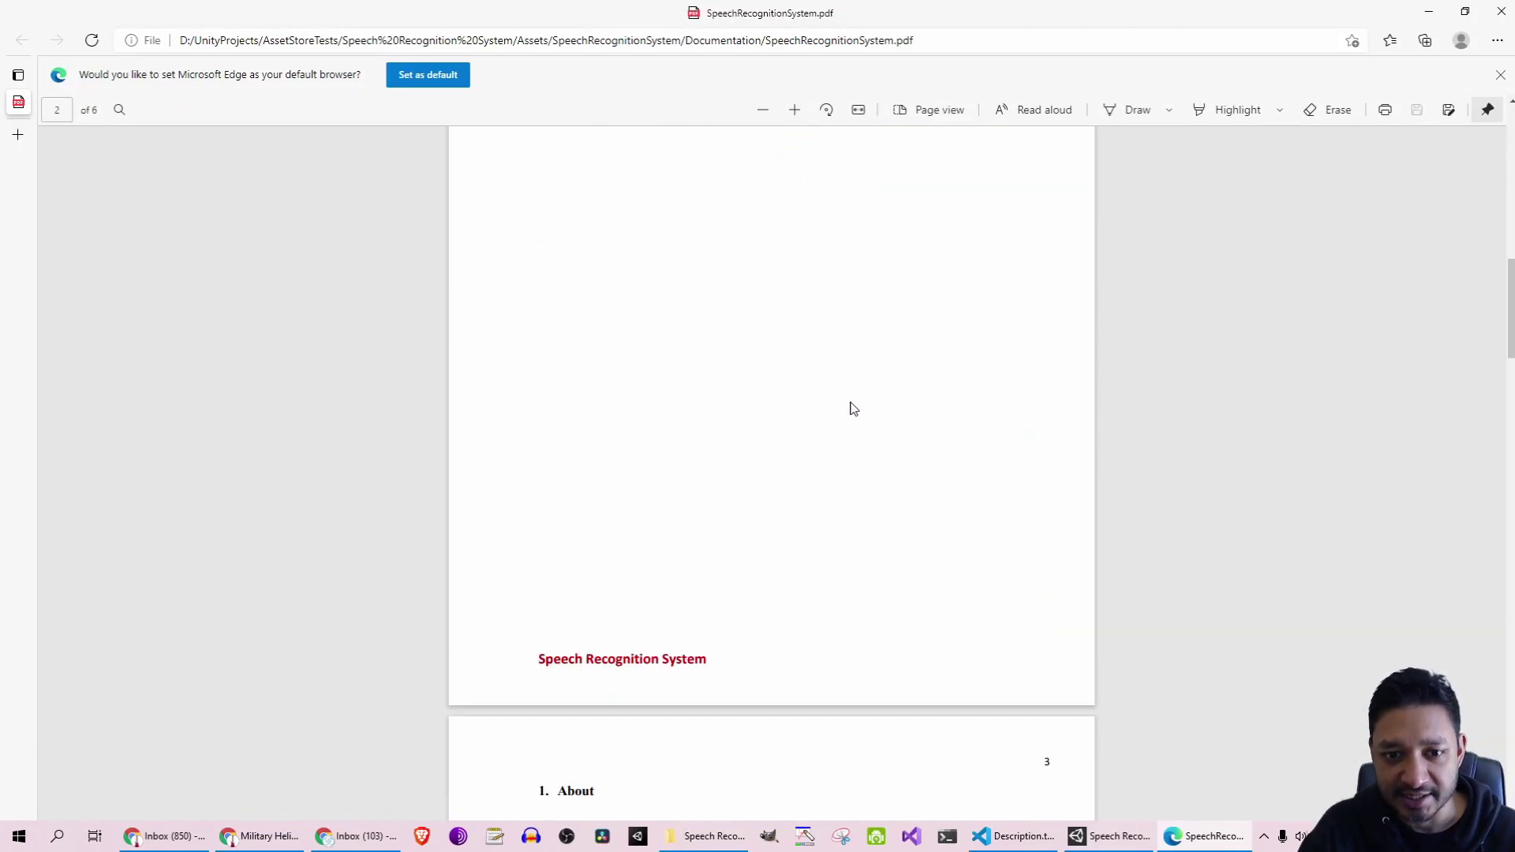
pyautogui.scroll(-5, 851, 409)
pyautogui.scroll(-3, 851, 408)
pyautogui.scroll(-5, 846, 411)
pyautogui.scroll(-3, 843, 411)
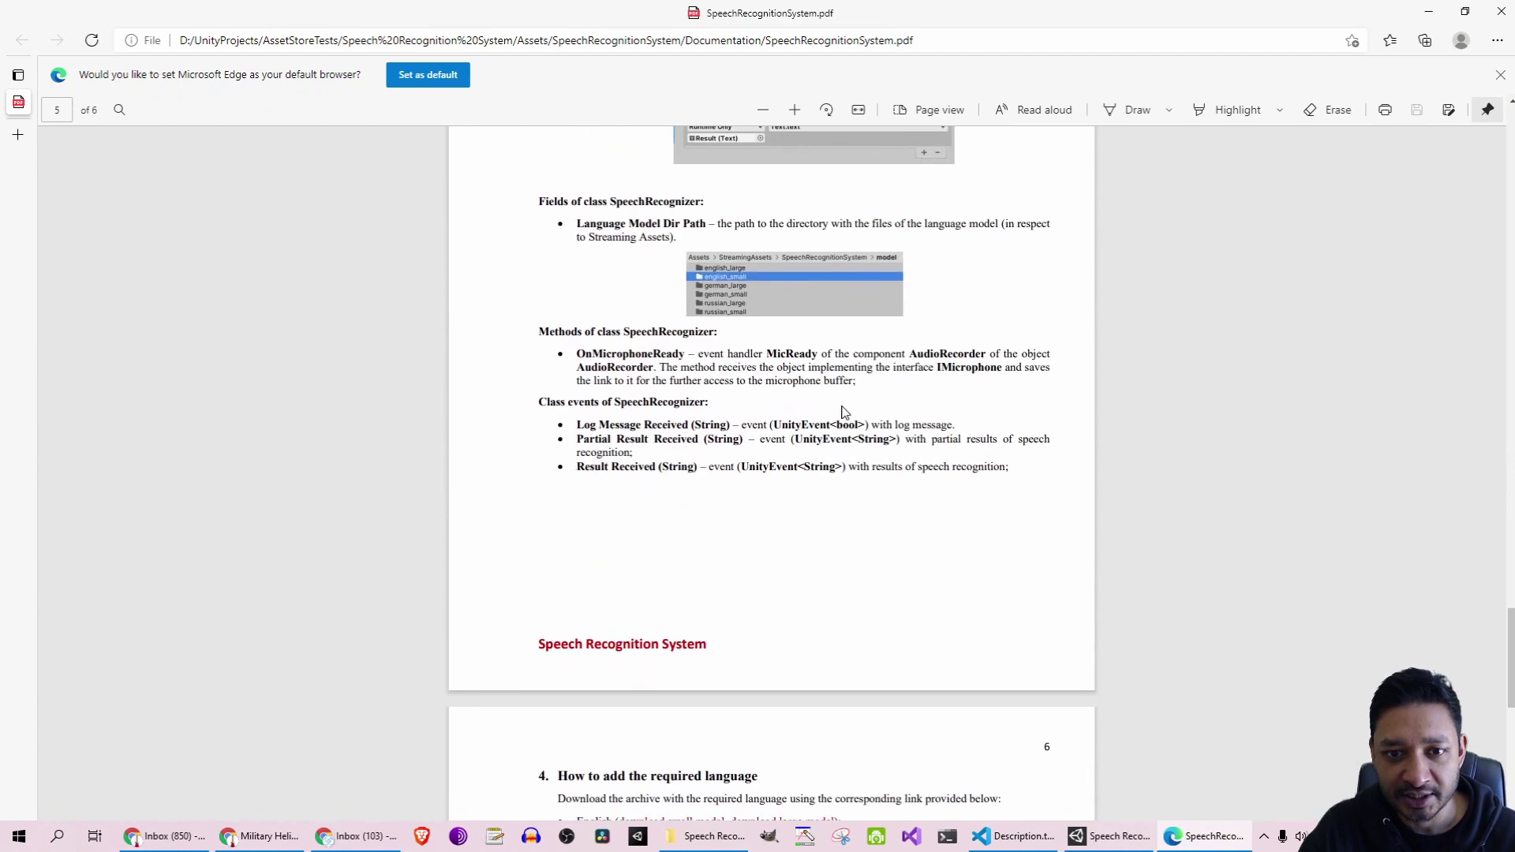
pyautogui.scroll(-4, 850, 404)
pyautogui.scroll(3, 857, 396)
pyautogui.scroll(-3, 856, 389)
pyautogui.scroll(-1, 859, 387)
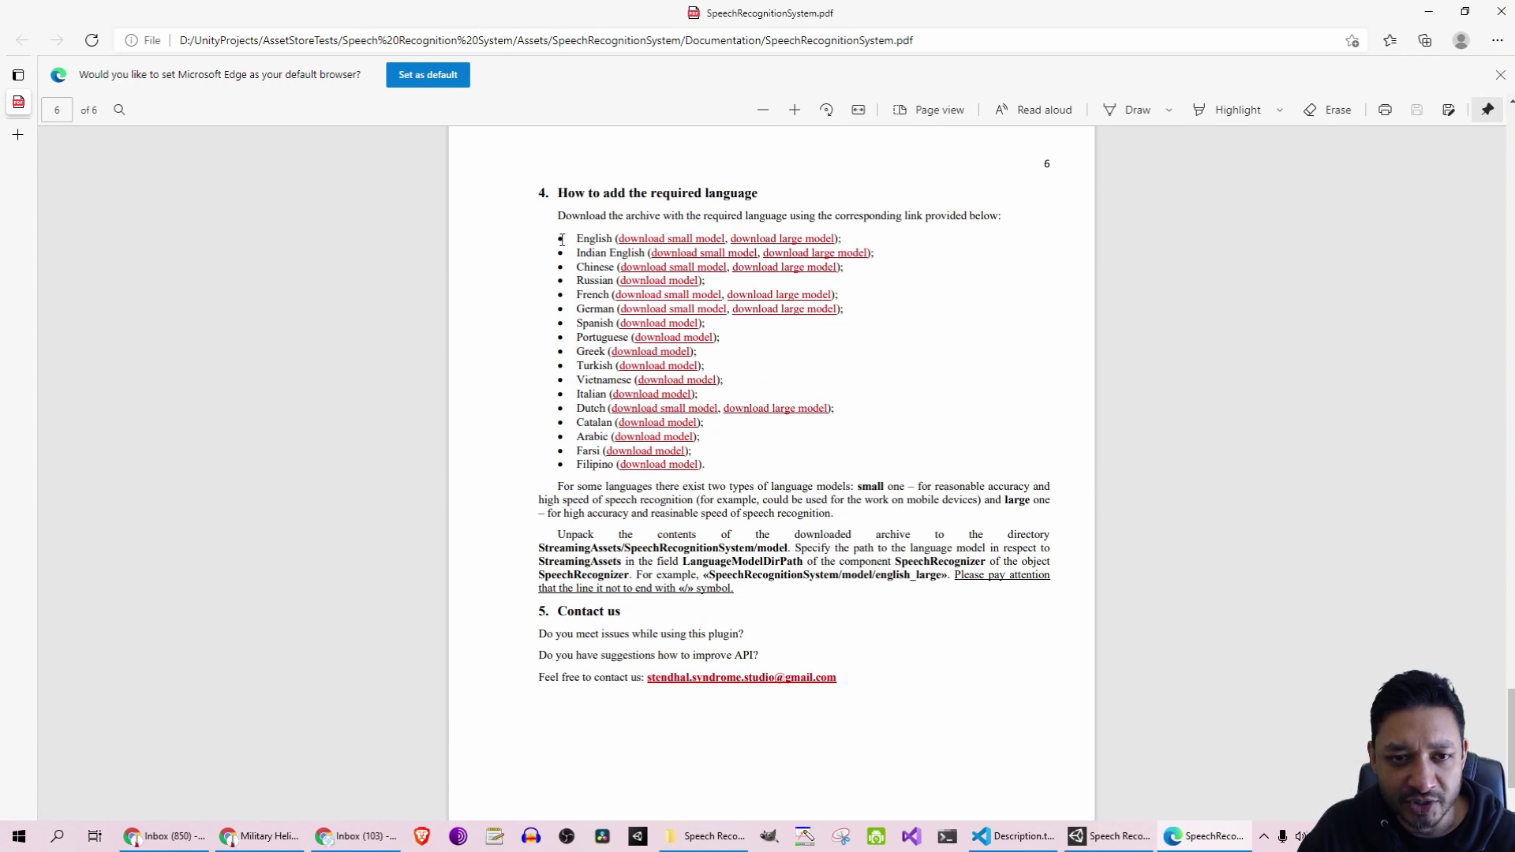
# Step: Highlight the Indian and Arabic entries in the PDF's downloadable language-model list
pyautogui.doubleClick(590, 252)
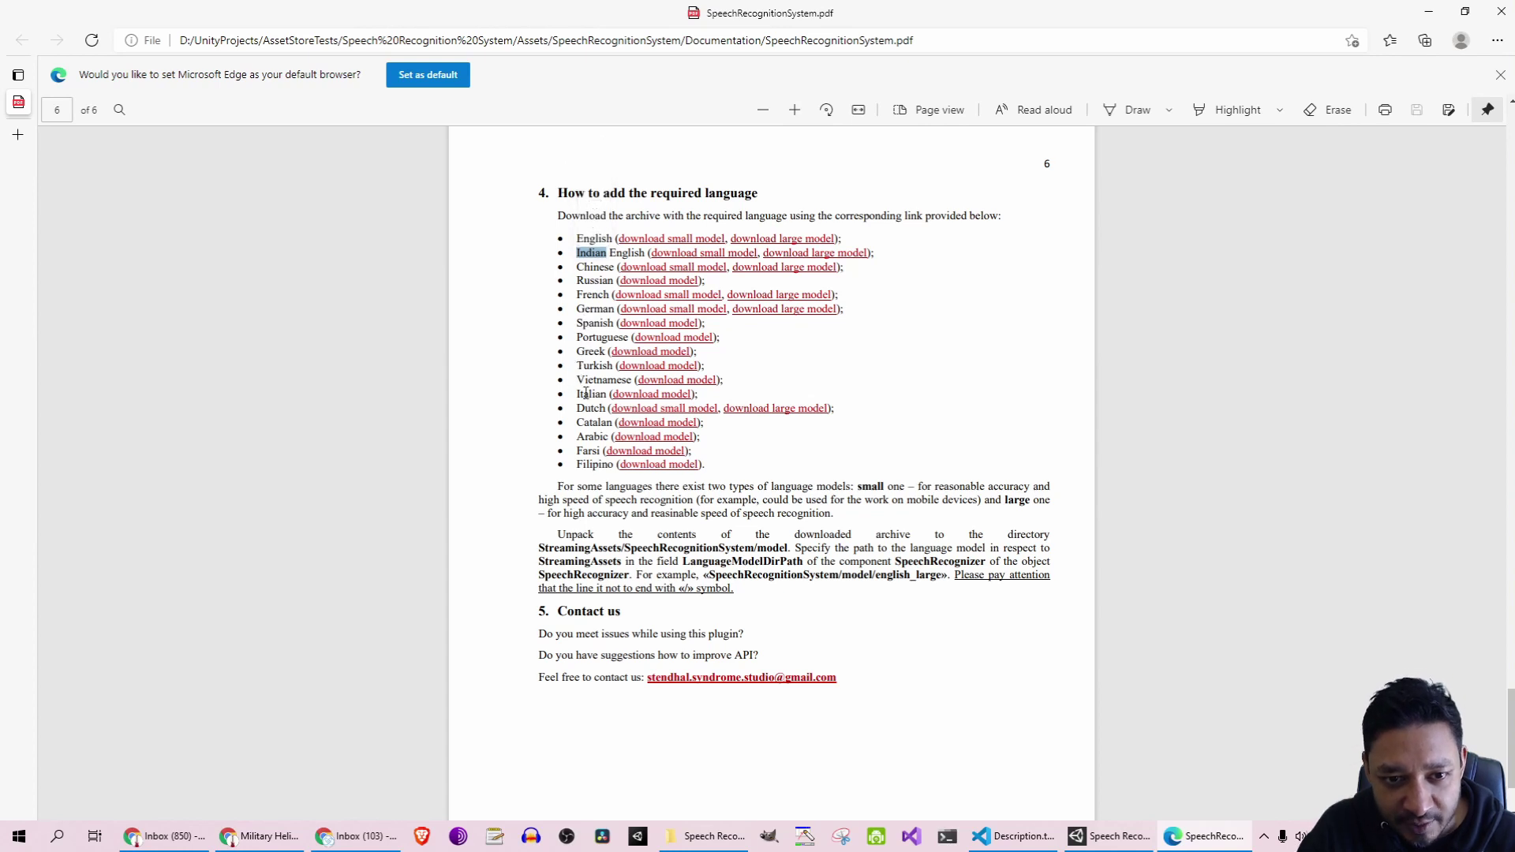
pyautogui.doubleClick(589, 436)
pyautogui.click(592, 440)
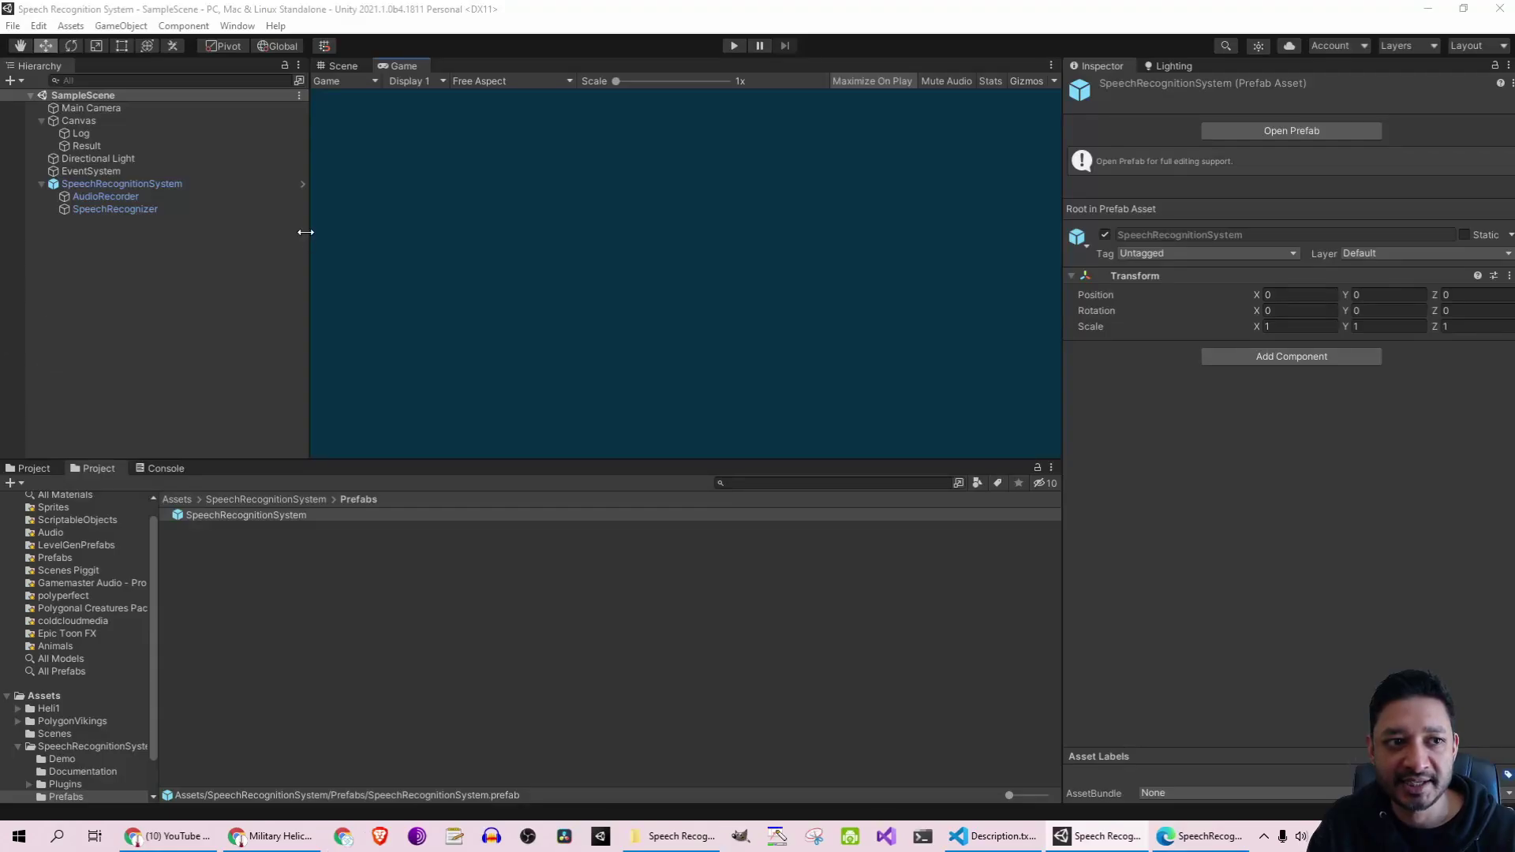
pyautogui.click(119, 184)
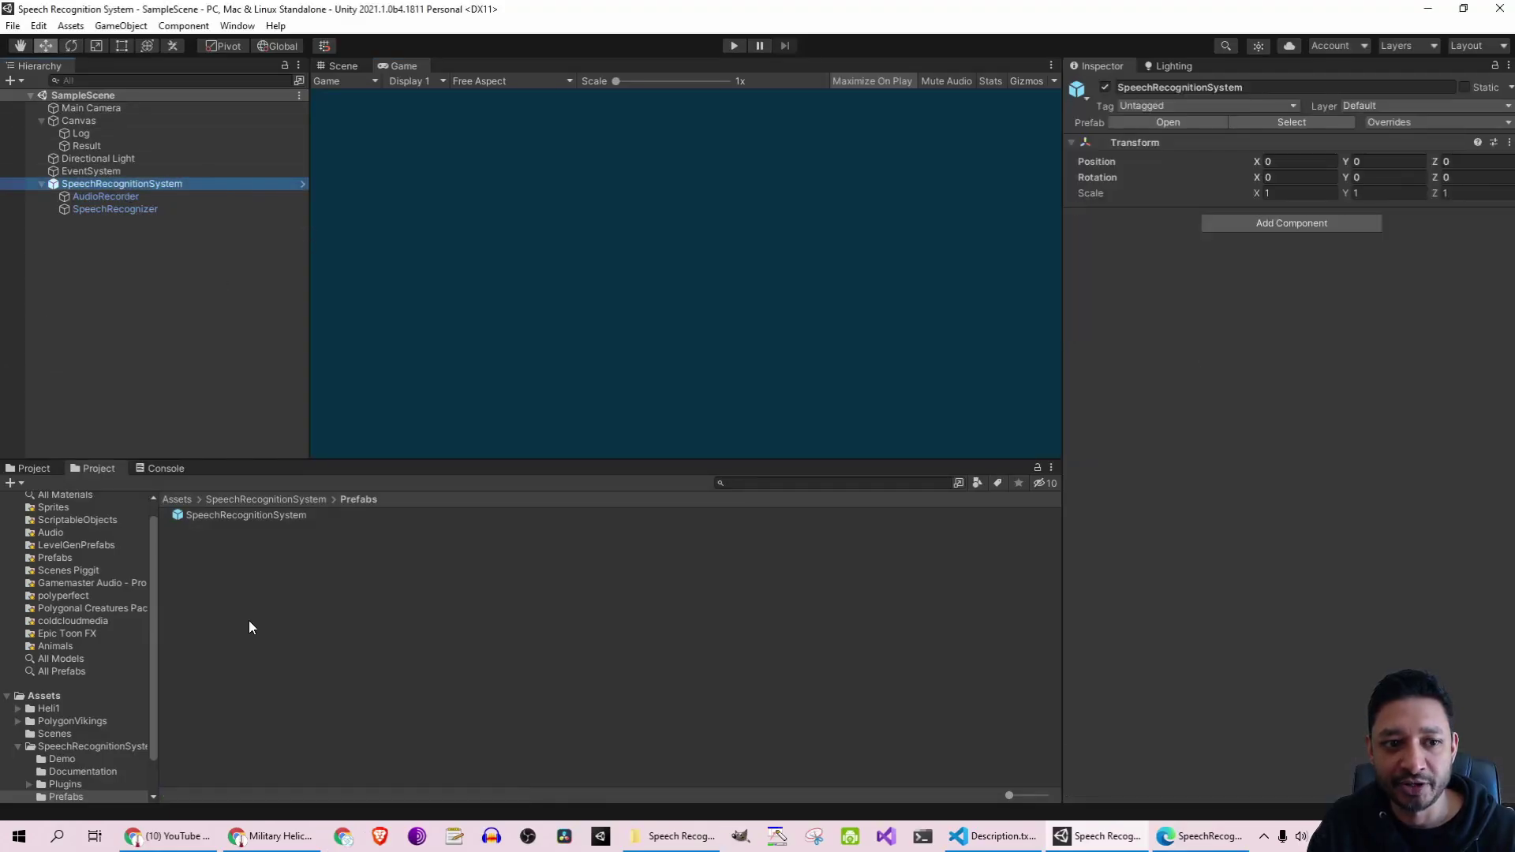
pyautogui.click(176, 499)
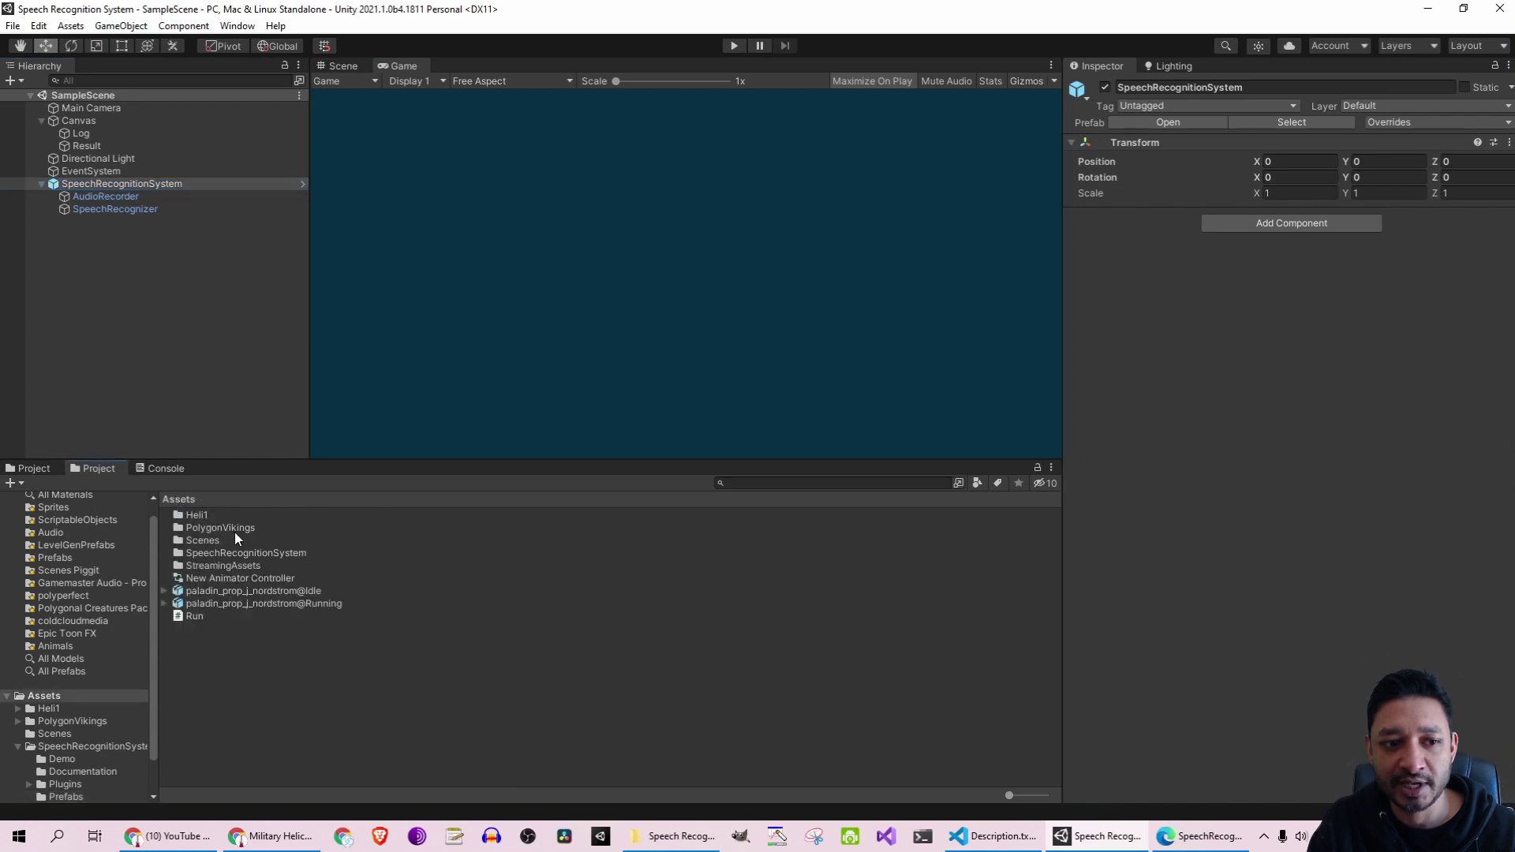
pyautogui.doubleClick(250, 554)
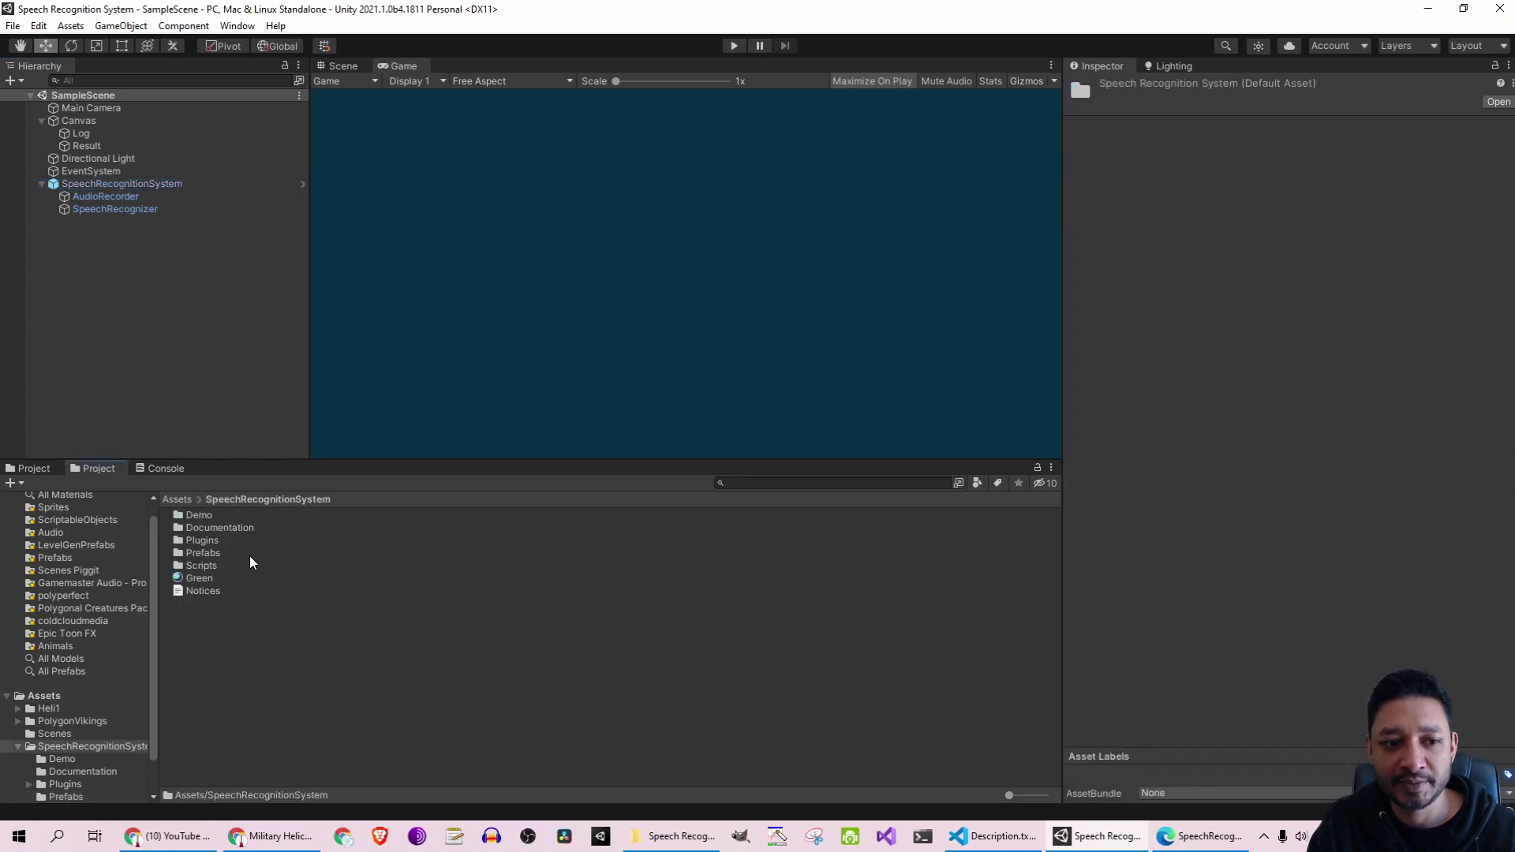
pyautogui.doubleClick(203, 554)
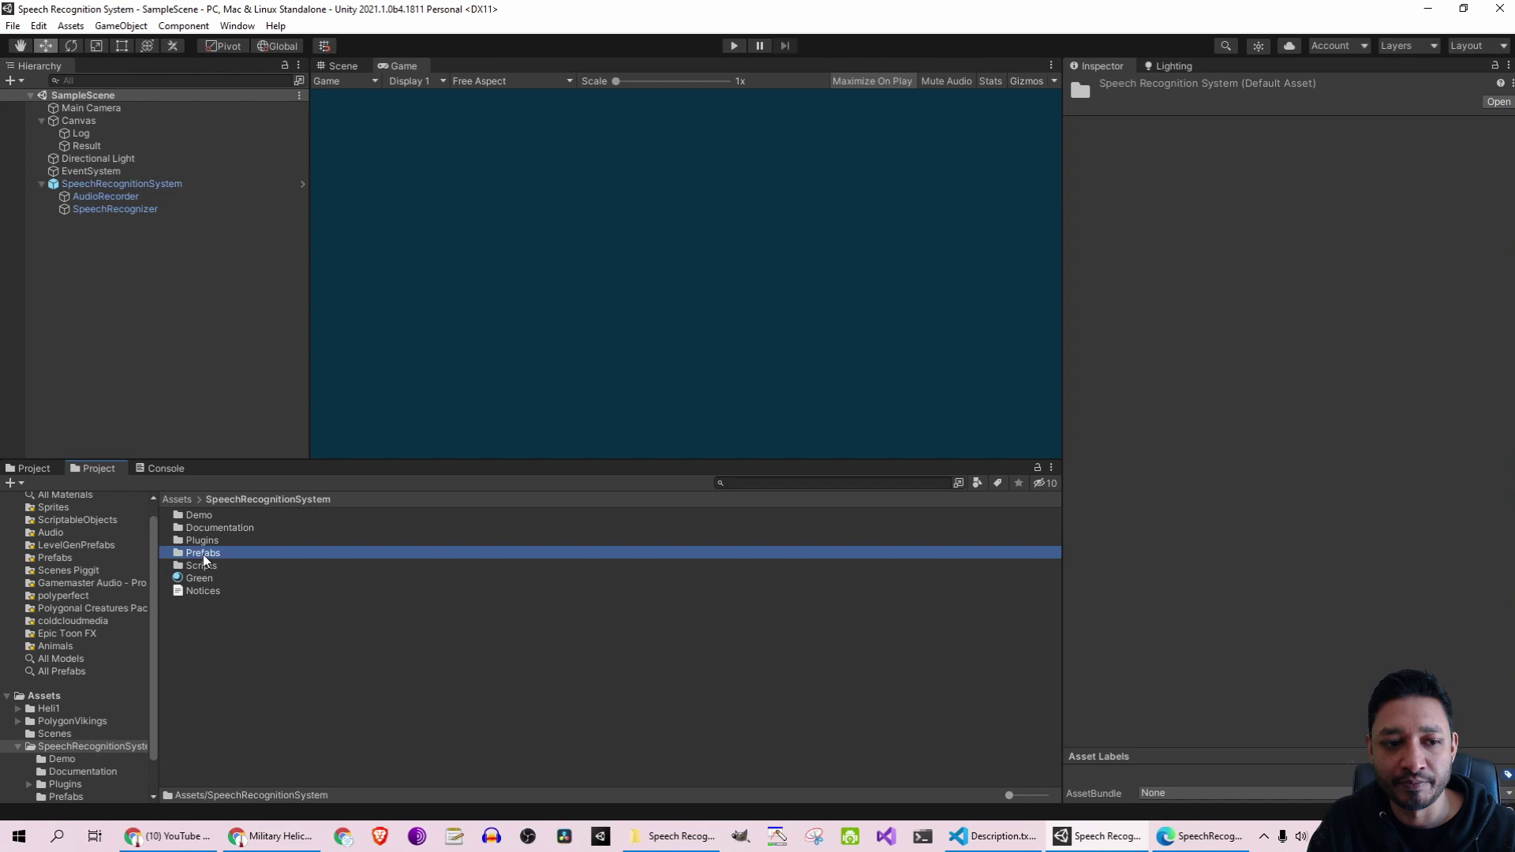
pyautogui.click(251, 516)
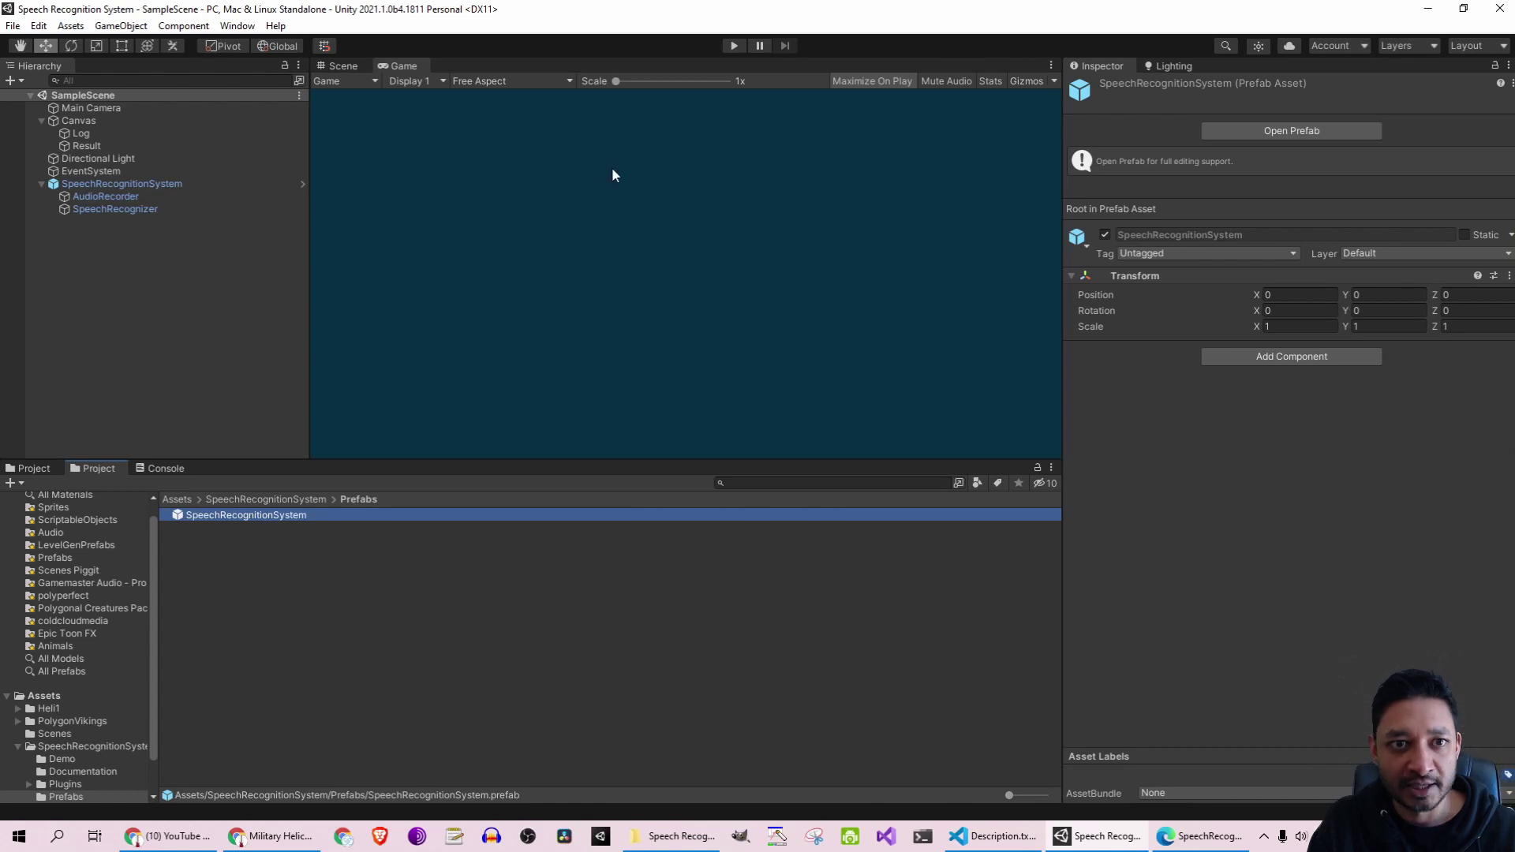
# Step: Run the speech recognition demo scene so spoken words appear on screen
pyautogui.click(735, 47)
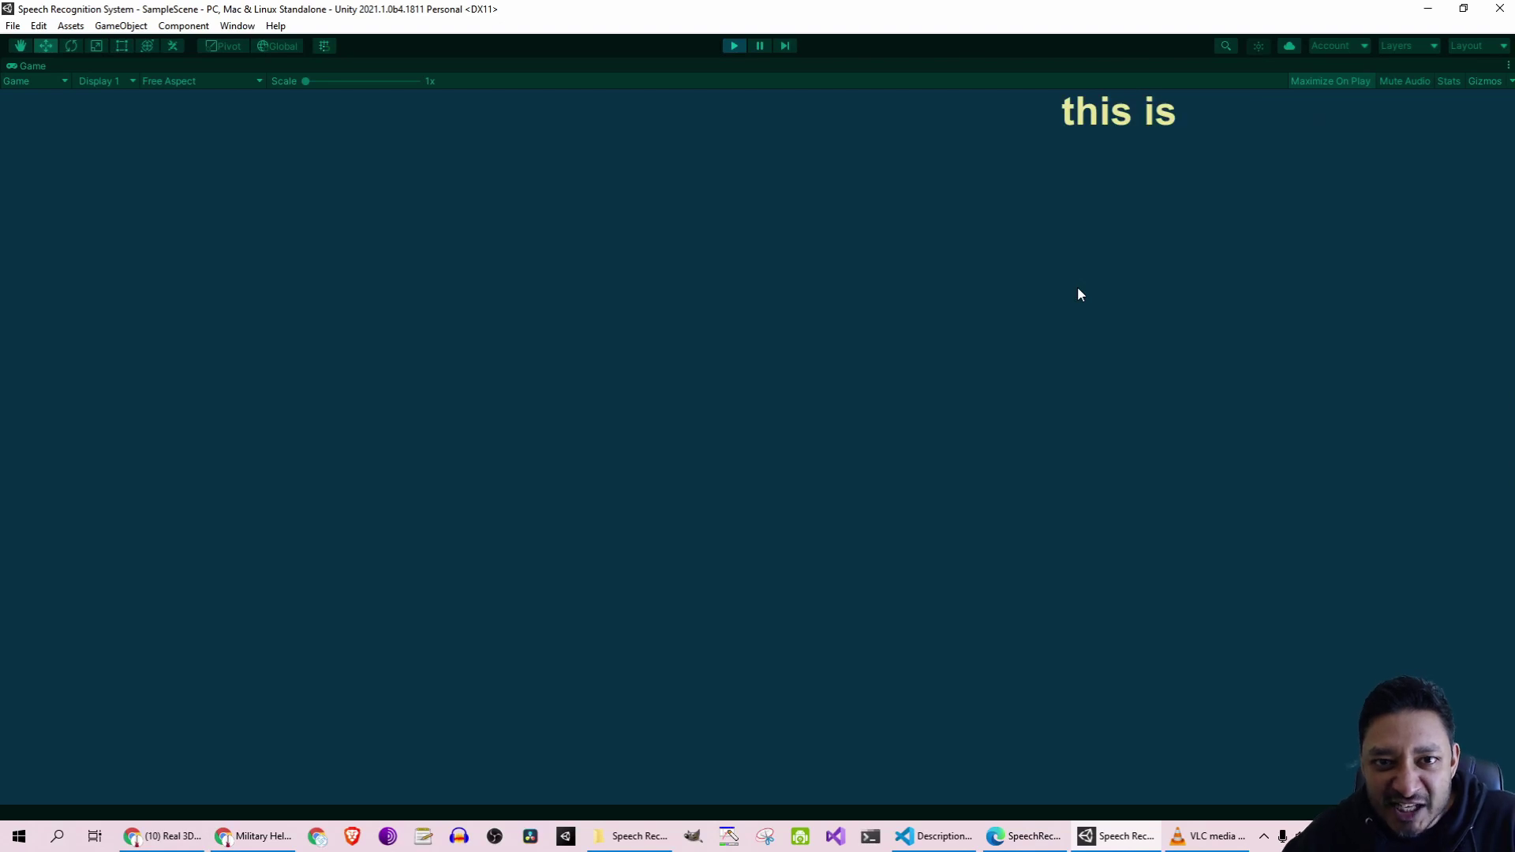
# Step: Stop play mode and fly from Character_Warrior_02_Brown up to an overview of the Viking village
pyautogui.hotkey('ctrl', 'p')
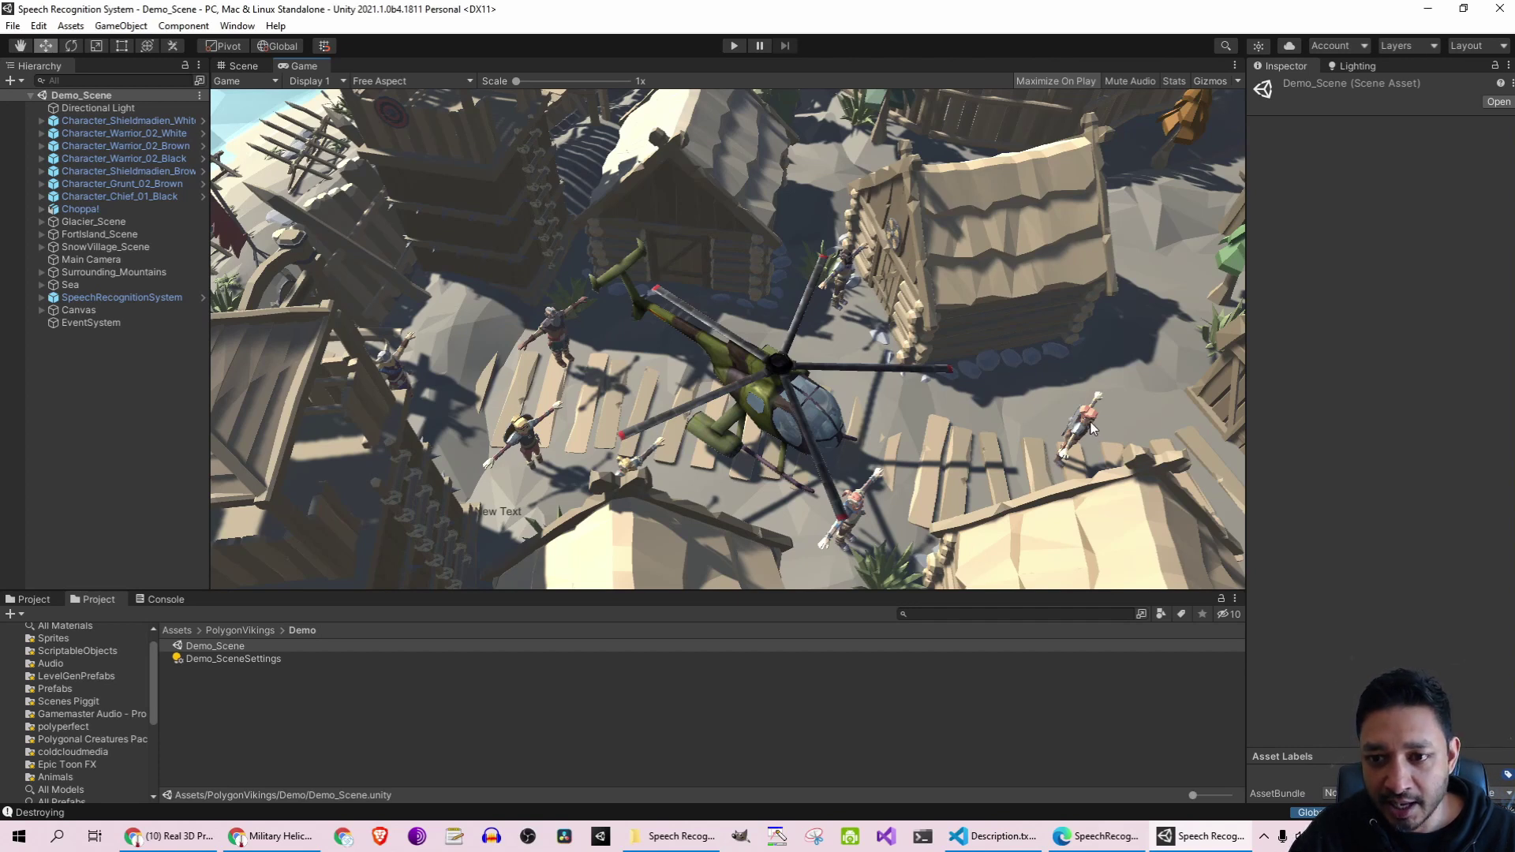
pyautogui.click(255, 68)
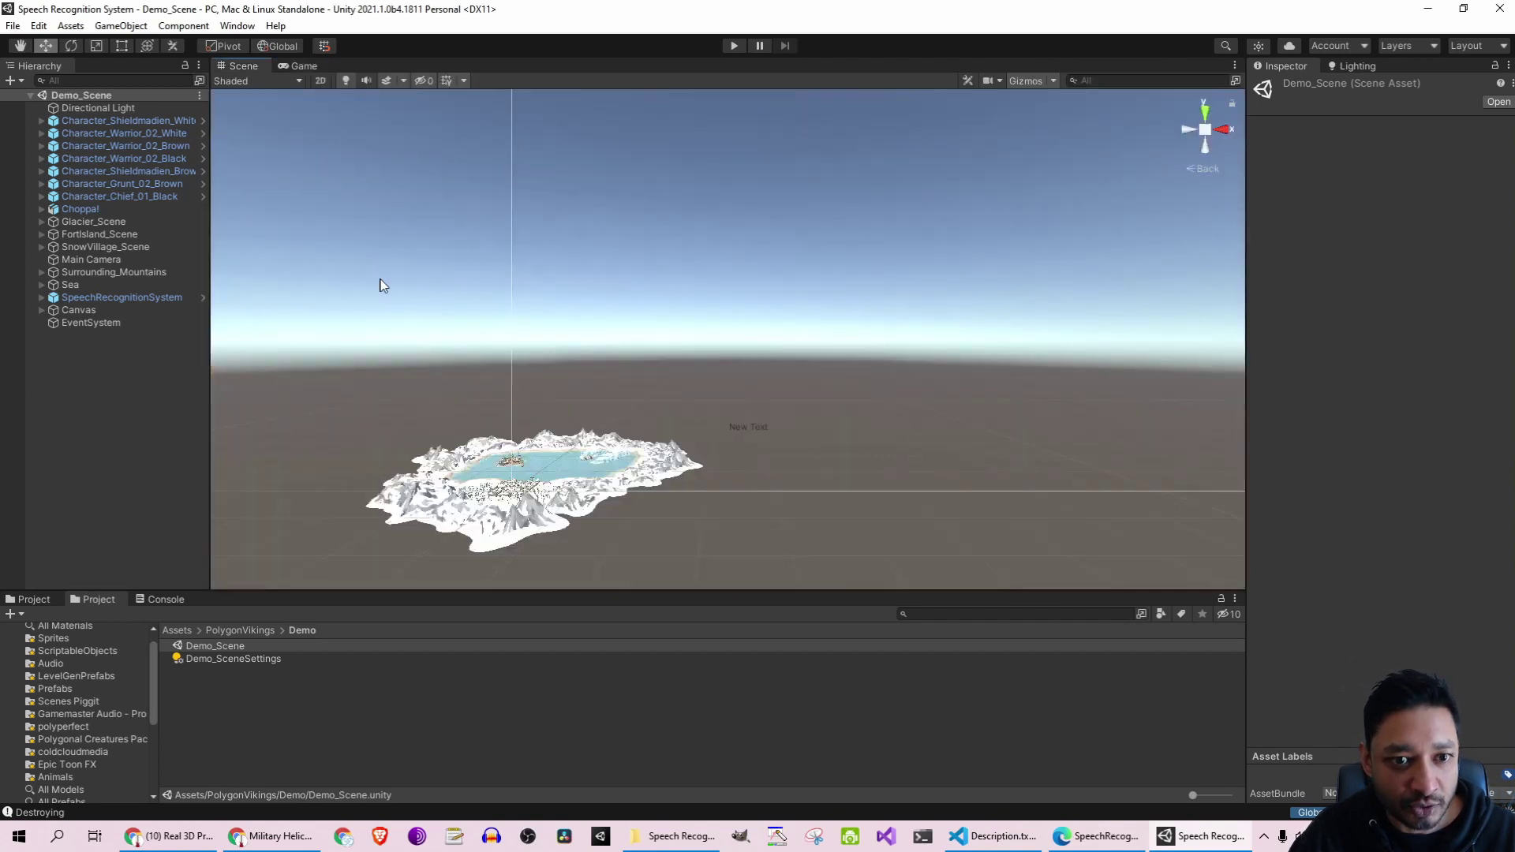
pyautogui.doubleClick(143, 145)
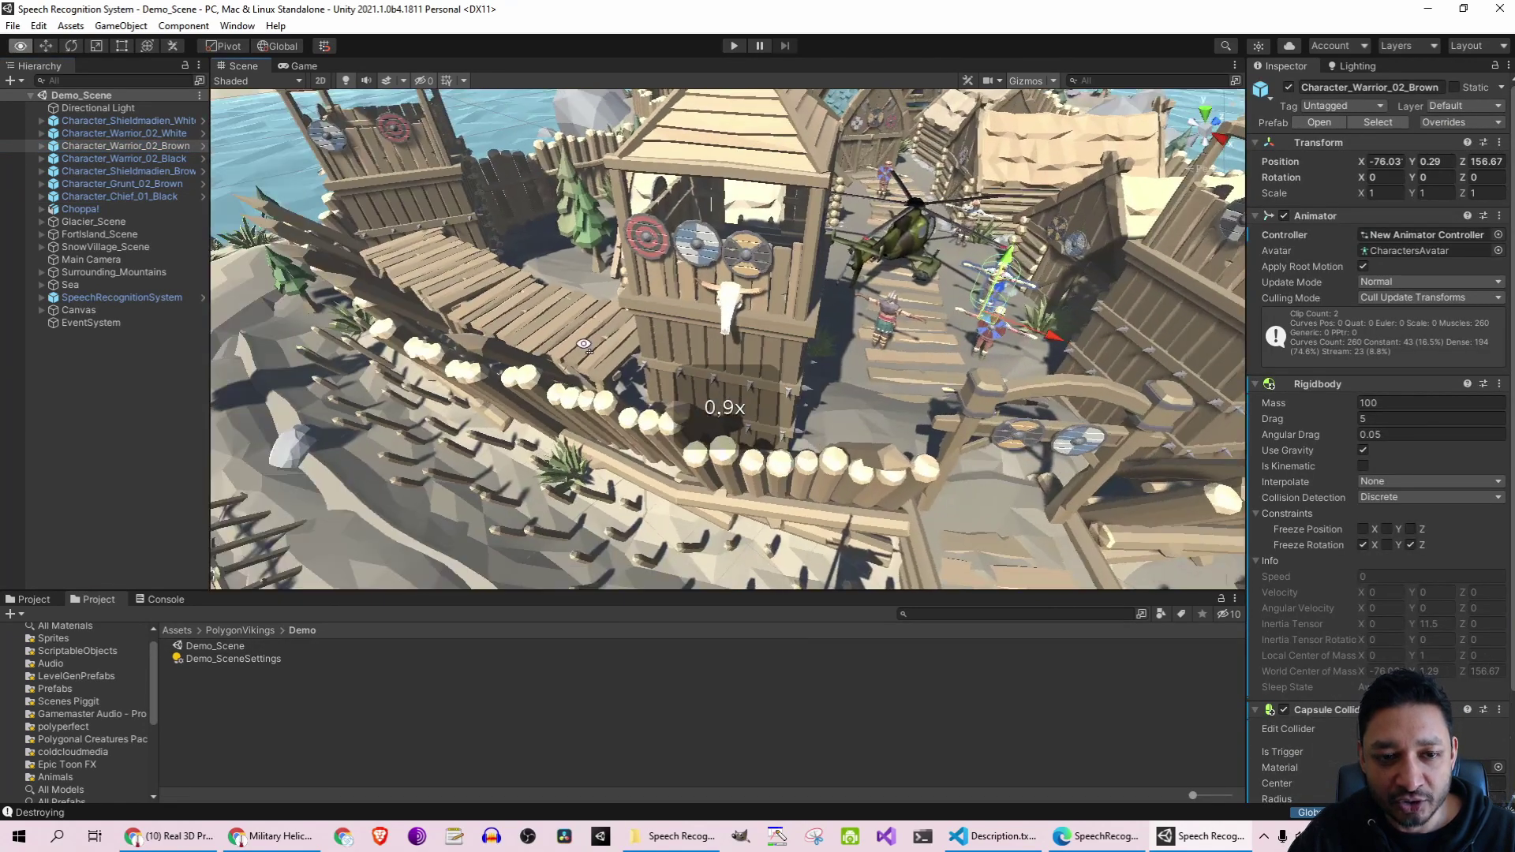
pyautogui.moveTo(476, 213)
pyautogui.mouseDown(button='right')
pyautogui.moveTo(675, 243)
pyautogui.moveTo(576, 318)
pyautogui.moveTo(610, 315)
pyautogui.mouseUp(button='right')
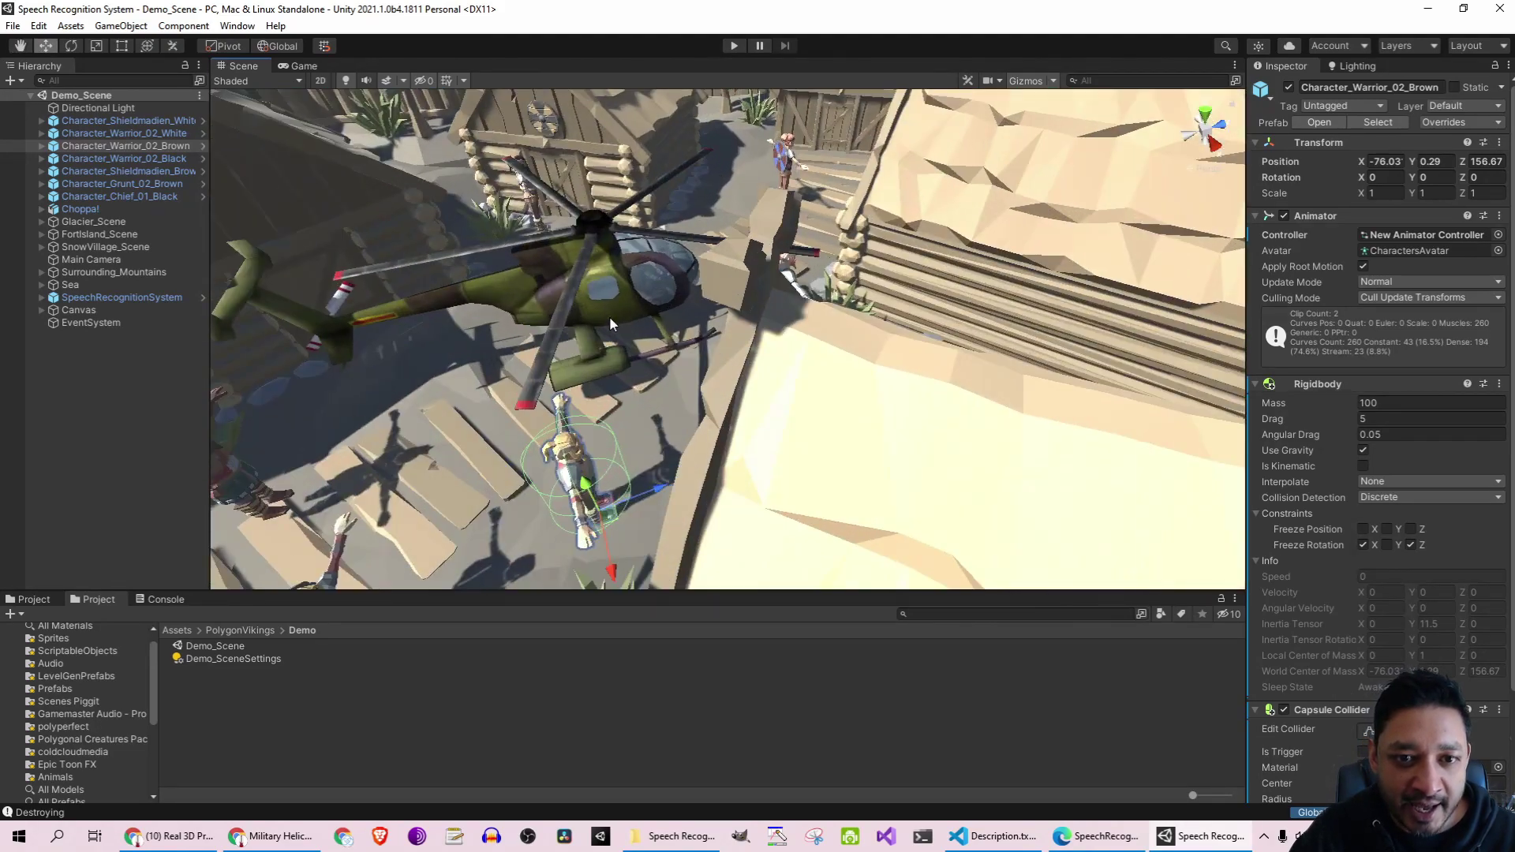
# Step: Inspect the Choppa! helicopter from above, then select the scene's SpeechRecognitionSystem object
pyautogui.click(610, 317)
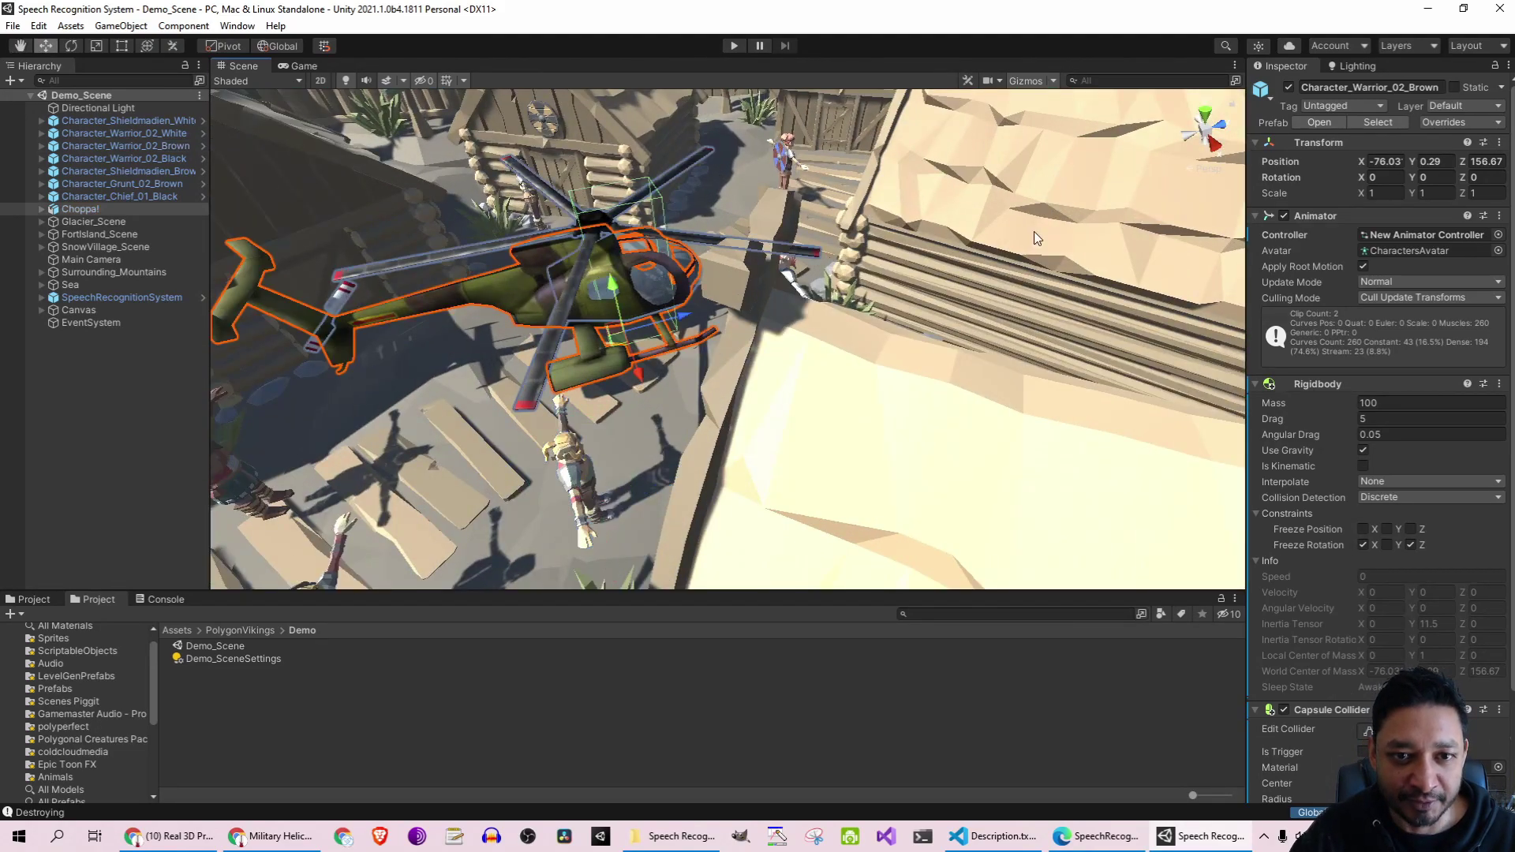
pyautogui.moveTo(1034, 231)
pyautogui.mouseDown(button='right')
pyautogui.moveTo(906, 170)
pyautogui.moveTo(813, 229)
pyautogui.mouseUp(button='right')
pyautogui.scroll(-1, 906, 169)
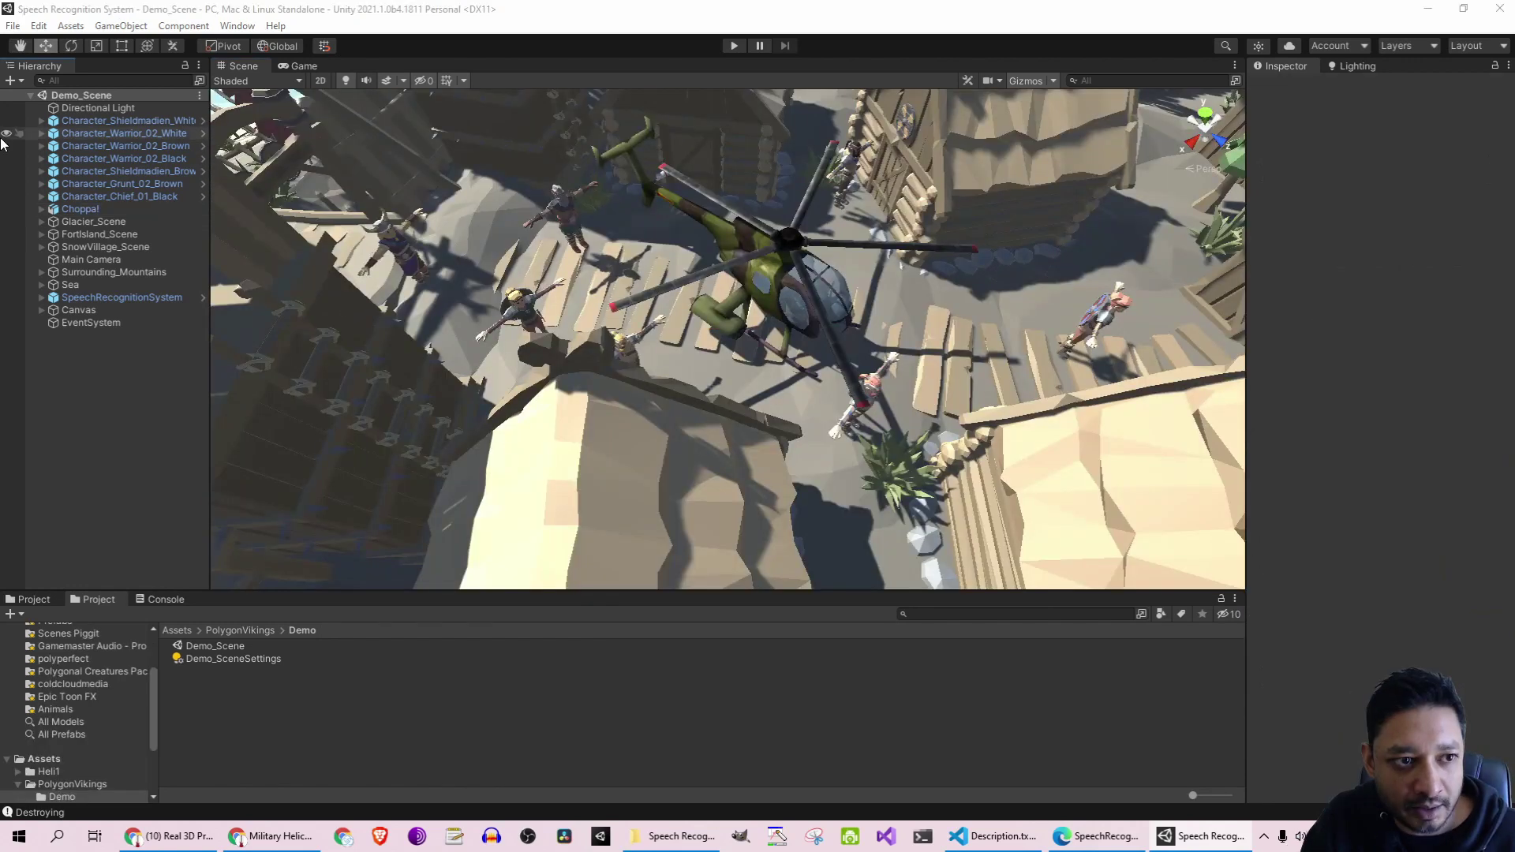
pyautogui.click(105, 296)
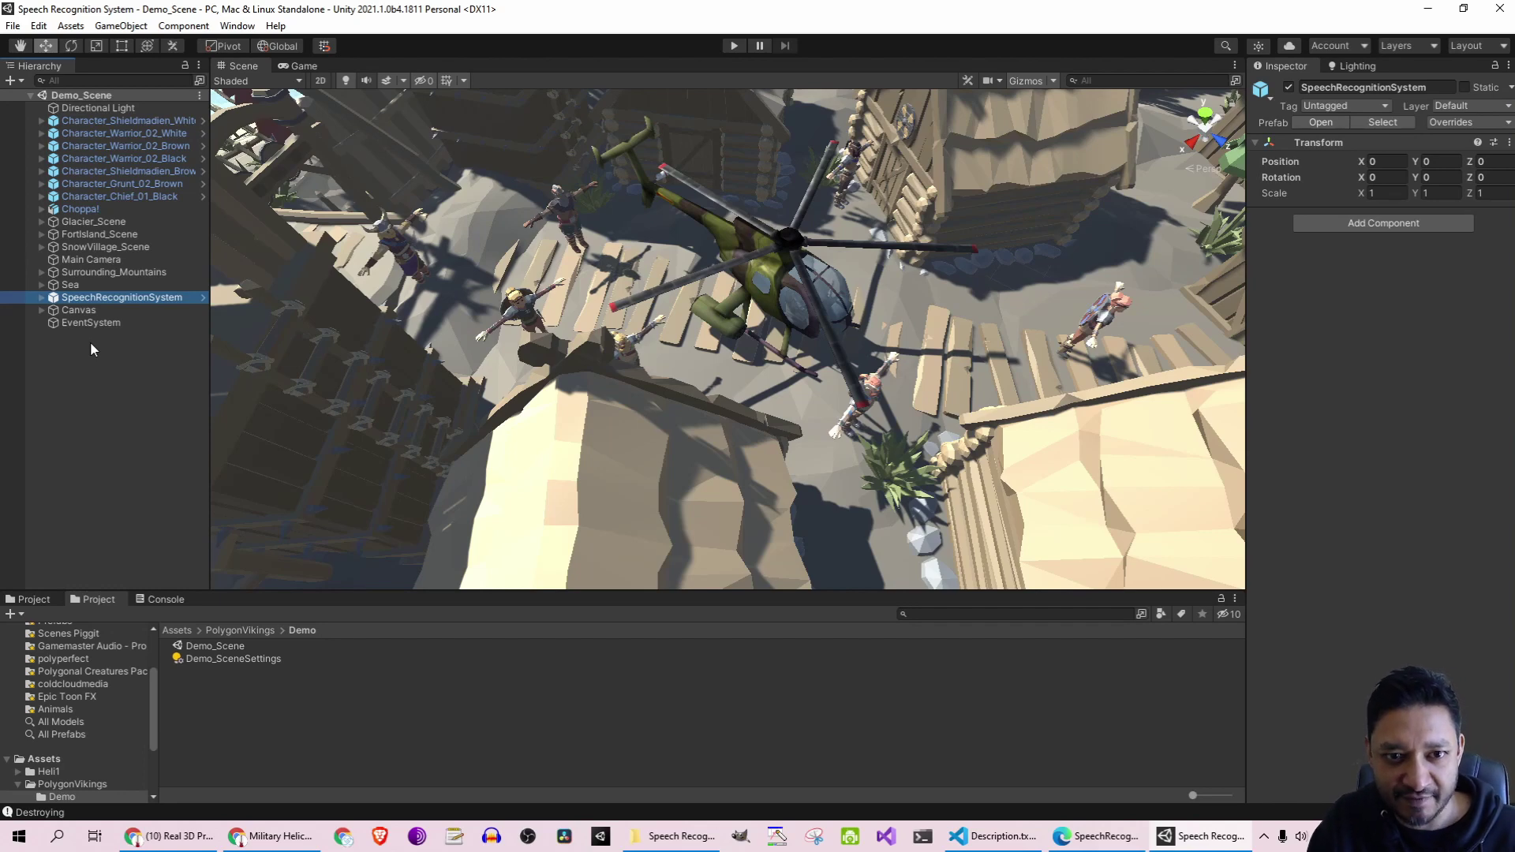
# Step: Run the Viking scene so the voice command flies the helicopter, then stop play mode
pyautogui.click(734, 45)
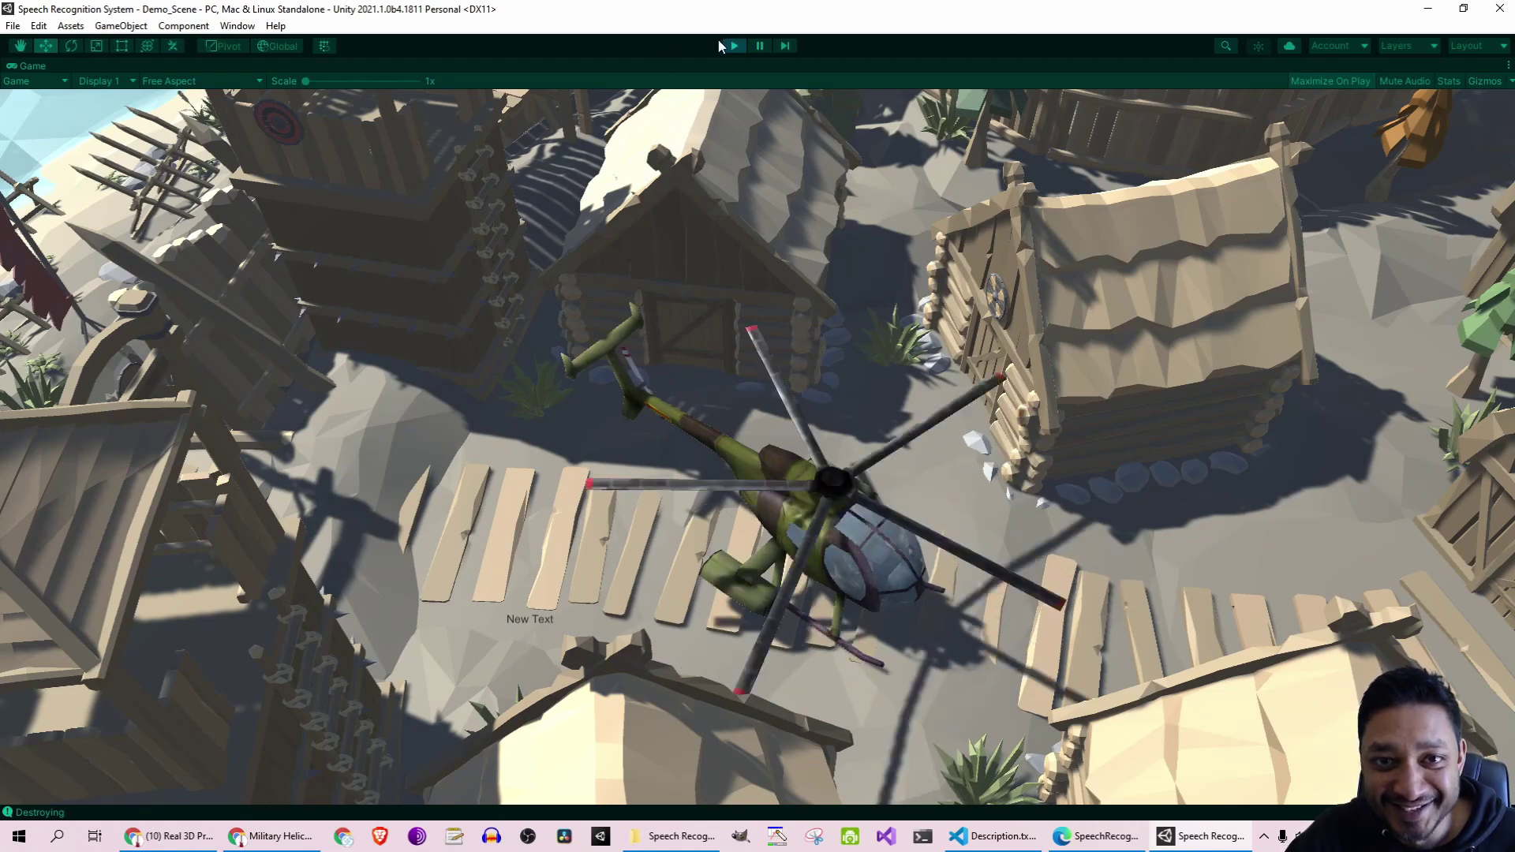
pyautogui.click(731, 45)
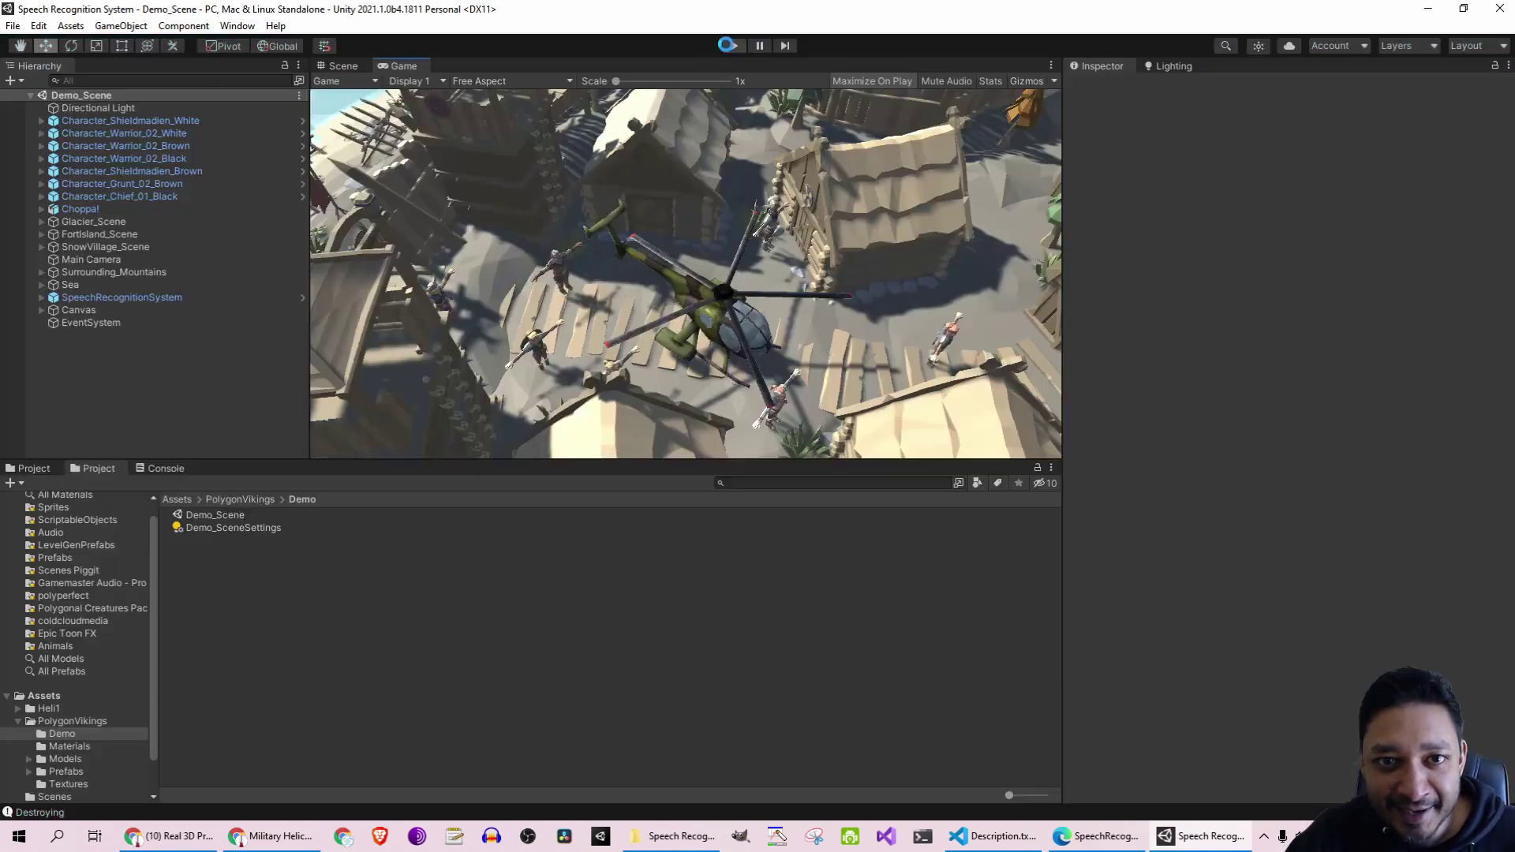